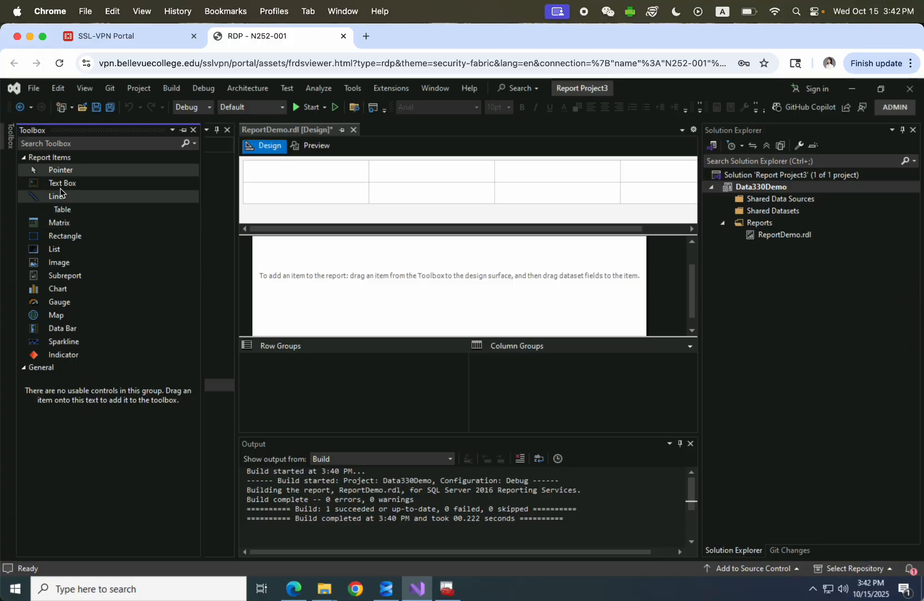
Place a text box on the report body and a table directly beneath it.
click(60, 188)
drag(54, 187, 415, 258)
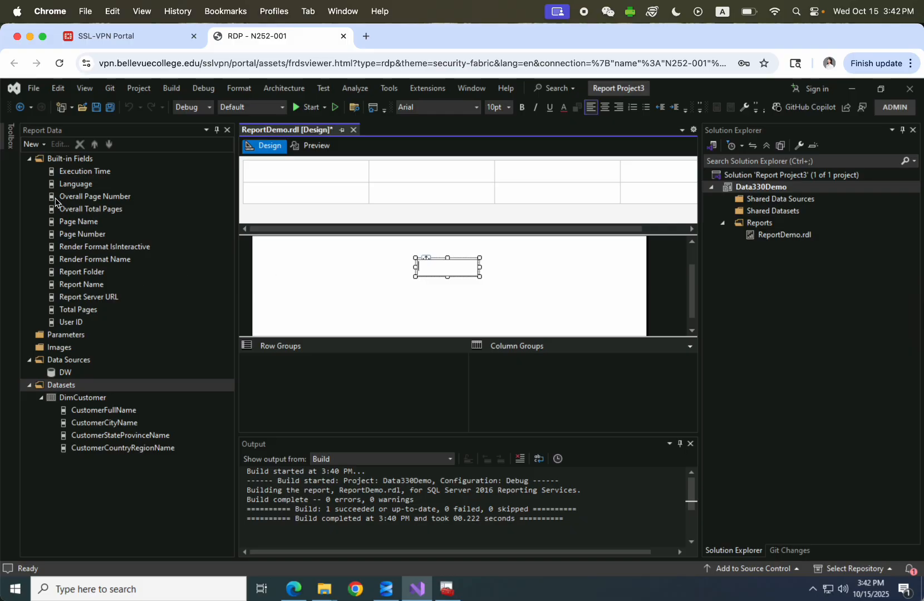
click(10, 137)
drag(57, 216, 423, 286)
Widen the text box to match the table's width and enter the title "Reporting Customers Demo".
click(448, 257)
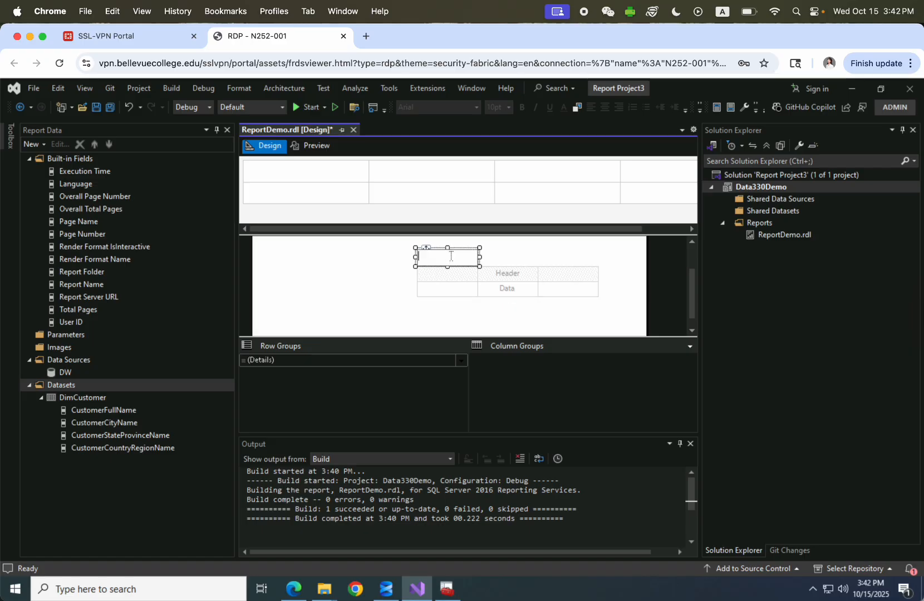
drag(481, 260, 601, 264)
click(455, 255)
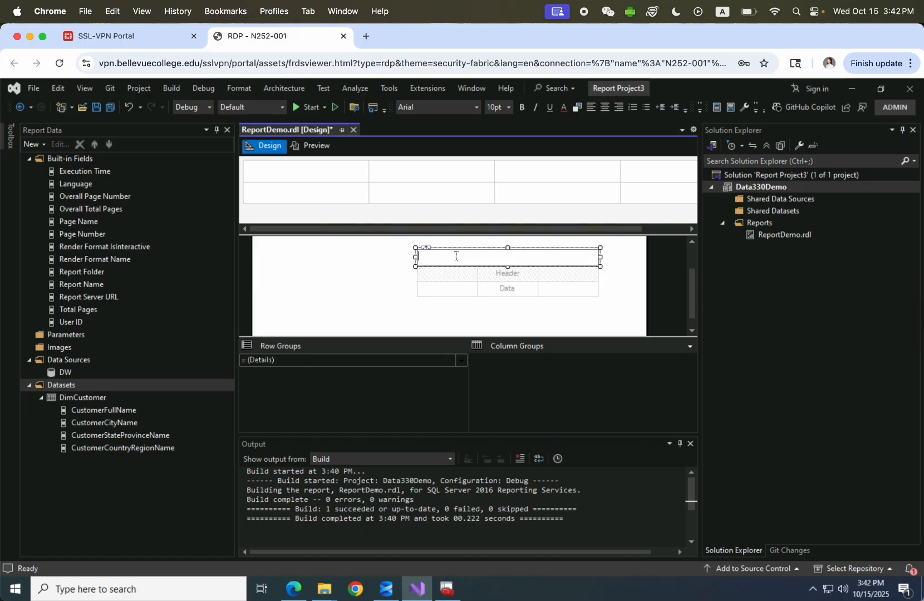
text(Reporting D)
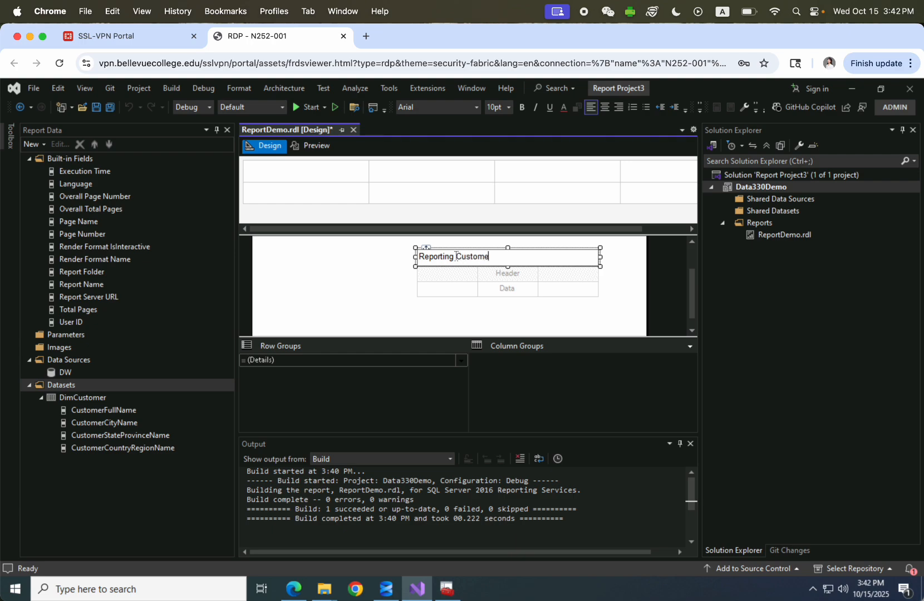
text(ustomers Demo)
Format the whole report title as bold, 16pt, centered and underlined.
double_click(425, 259)
click(425, 258)
double_click(526, 263)
drag(524, 258, 415, 257)
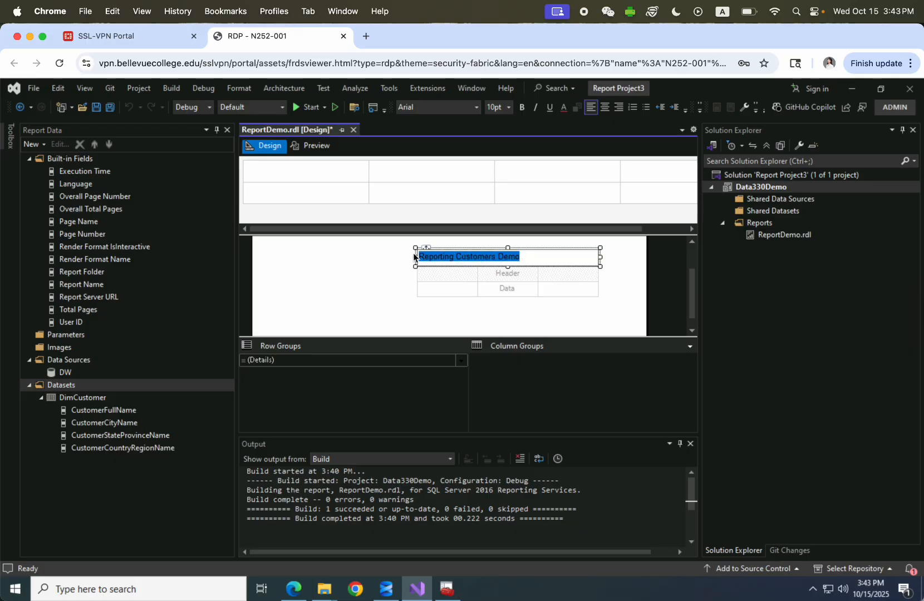
click(522, 107)
click(509, 107)
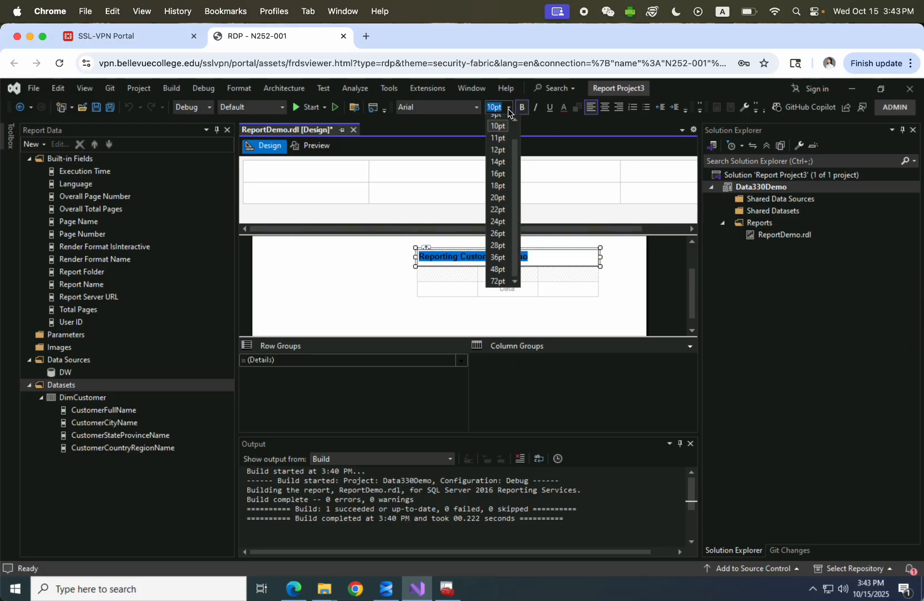
click(498, 175)
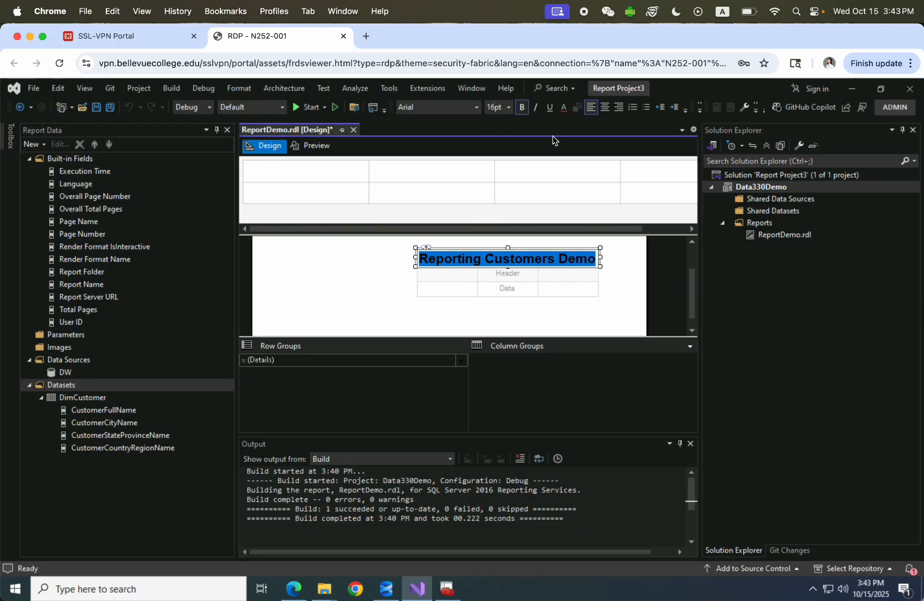
click(605, 107)
click(550, 106)
click(428, 271)
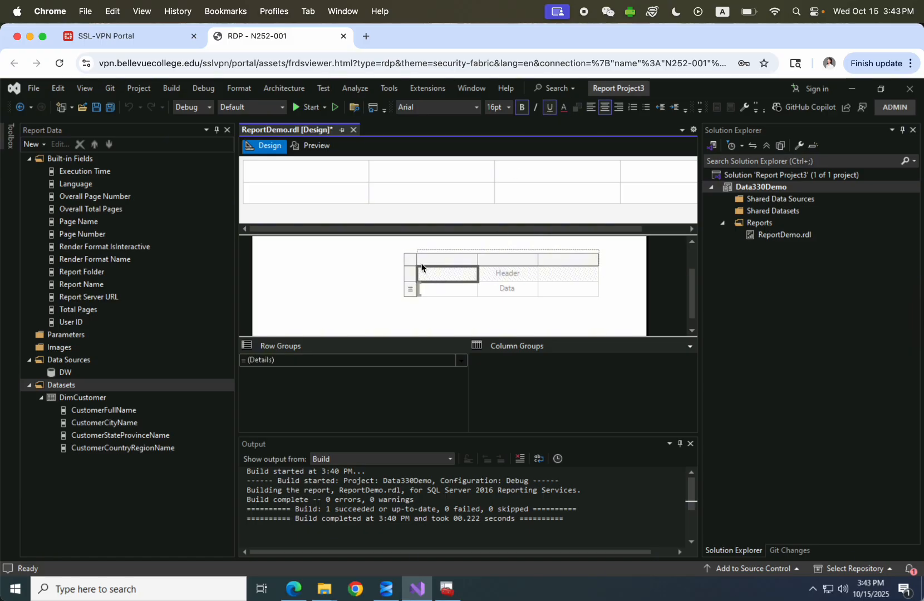
Widen the title text box on both sides so it extends beyond the table's edges.
click(617, 313)
click(597, 260)
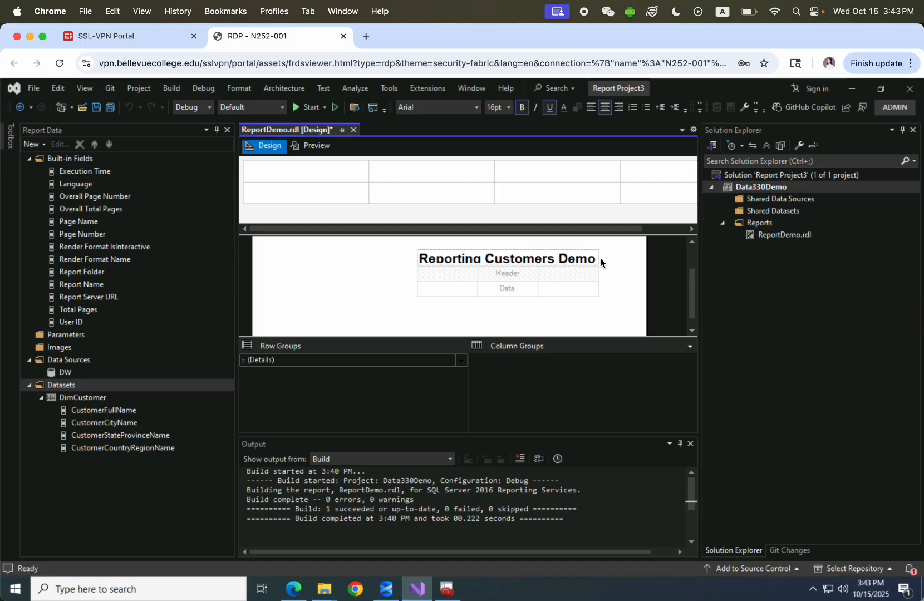
drag(600, 259, 634, 258)
drag(415, 256, 399, 258)
Move the table so its left edge lines up with the title text box.
click(440, 289)
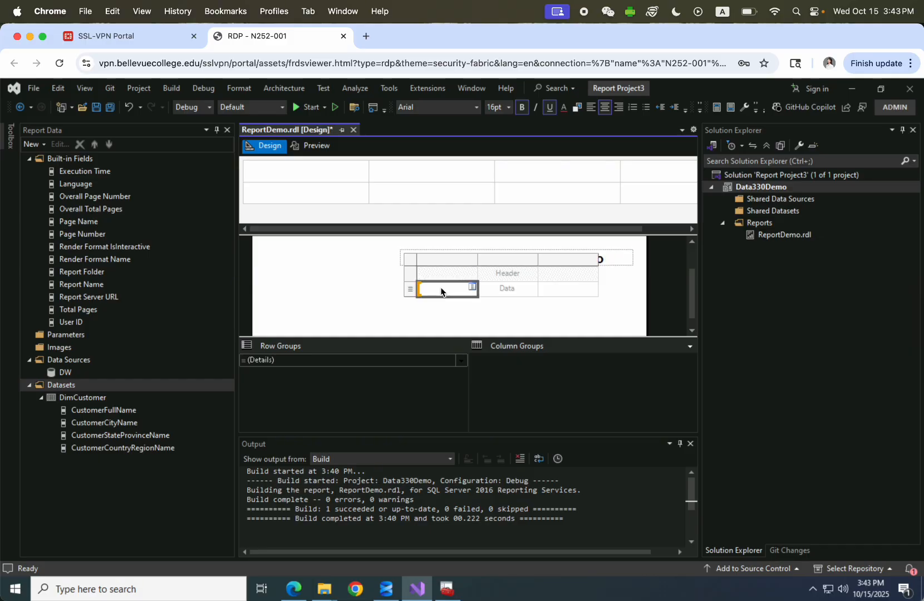
click(410, 267)
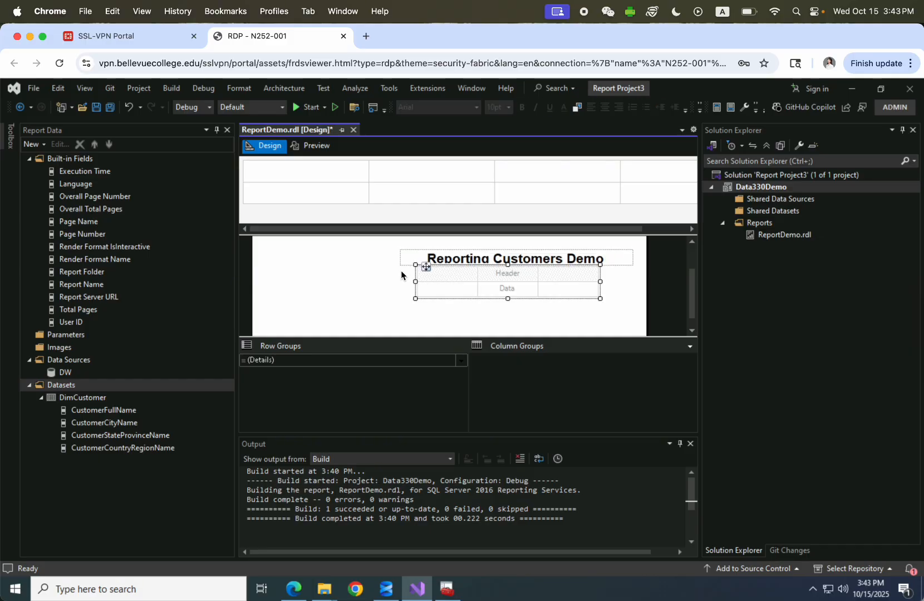
click(445, 293)
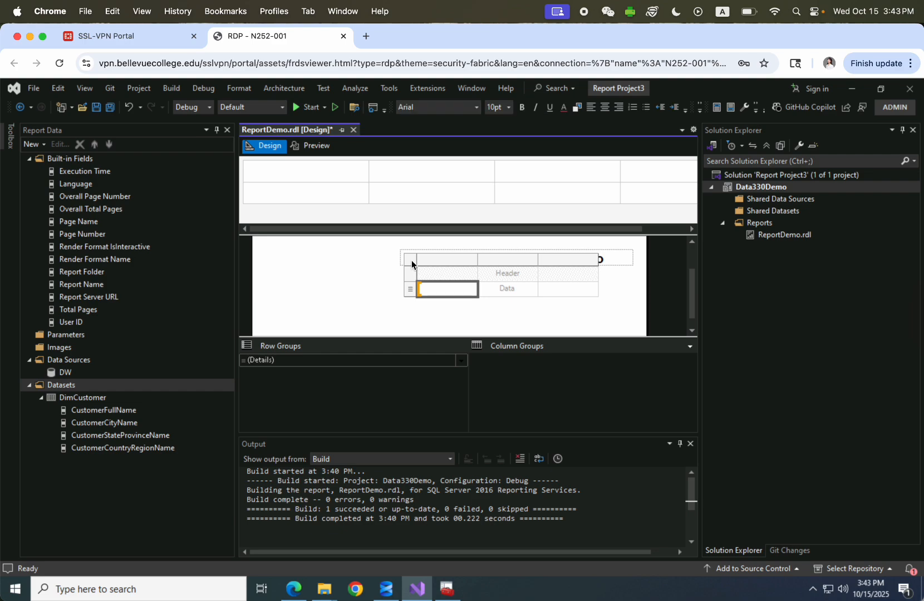
click(411, 260)
drag(426, 266, 410, 271)
Assign CustomerFullName, CustomerCityName and CustomerStateProvinceName to the table's three data cells, in that order.
click(436, 281)
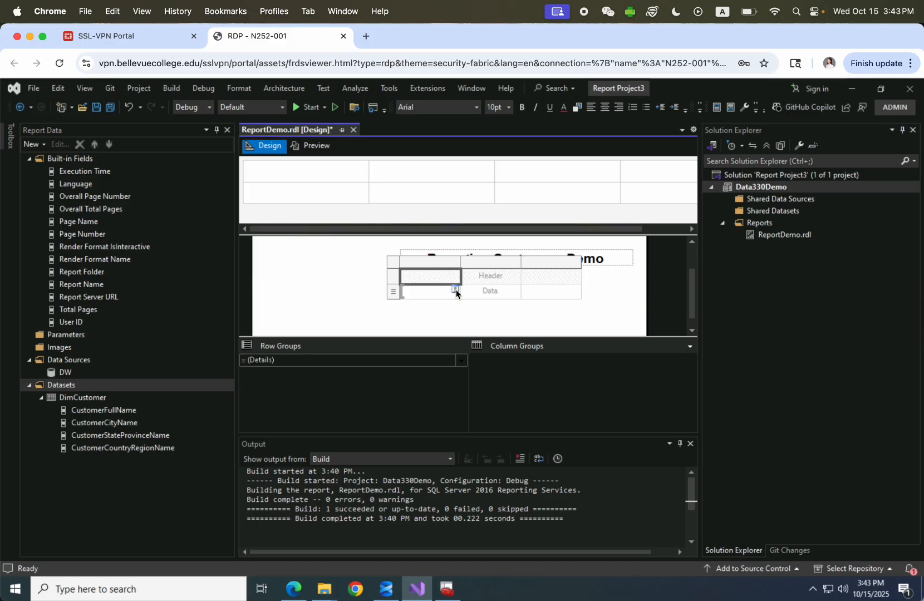
click(456, 292)
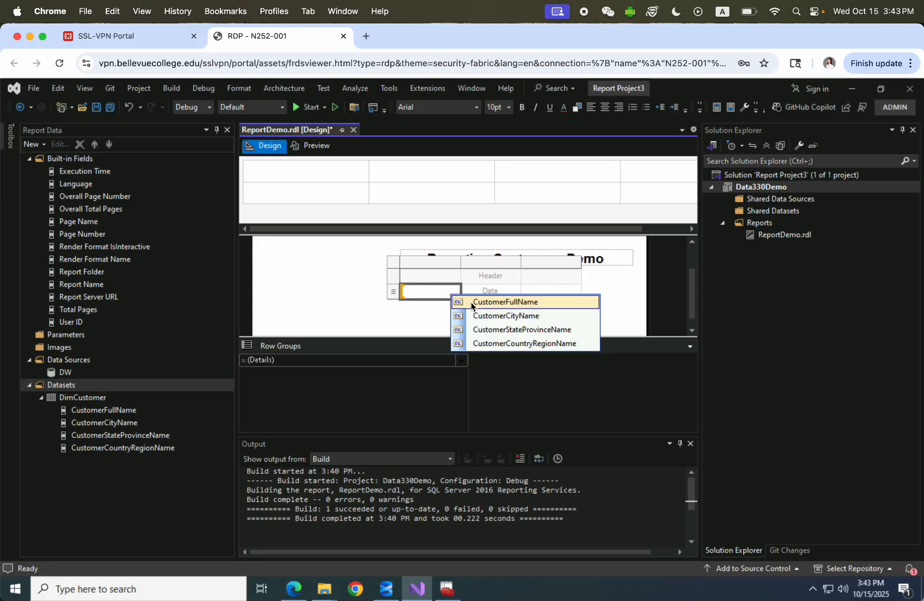
click(471, 305)
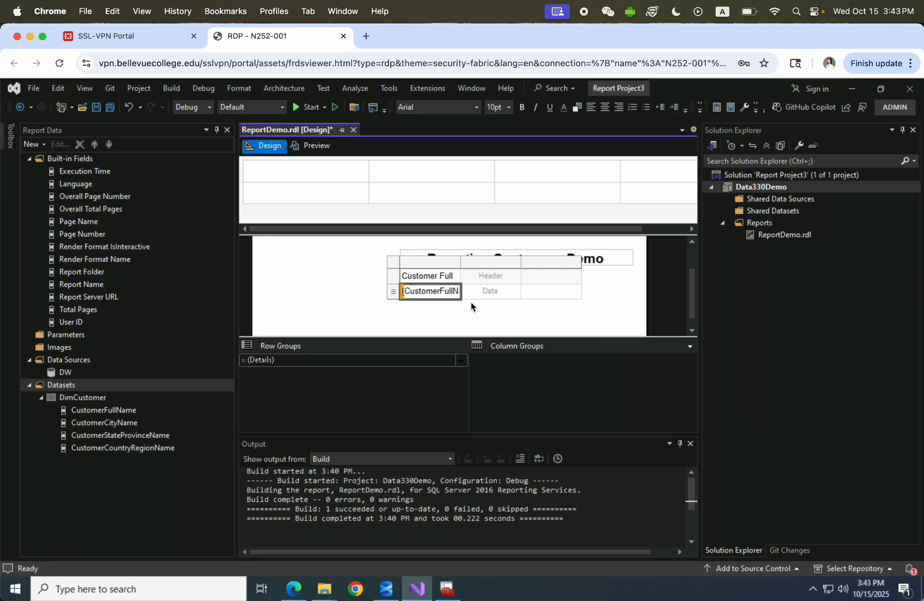
click(502, 290)
click(518, 289)
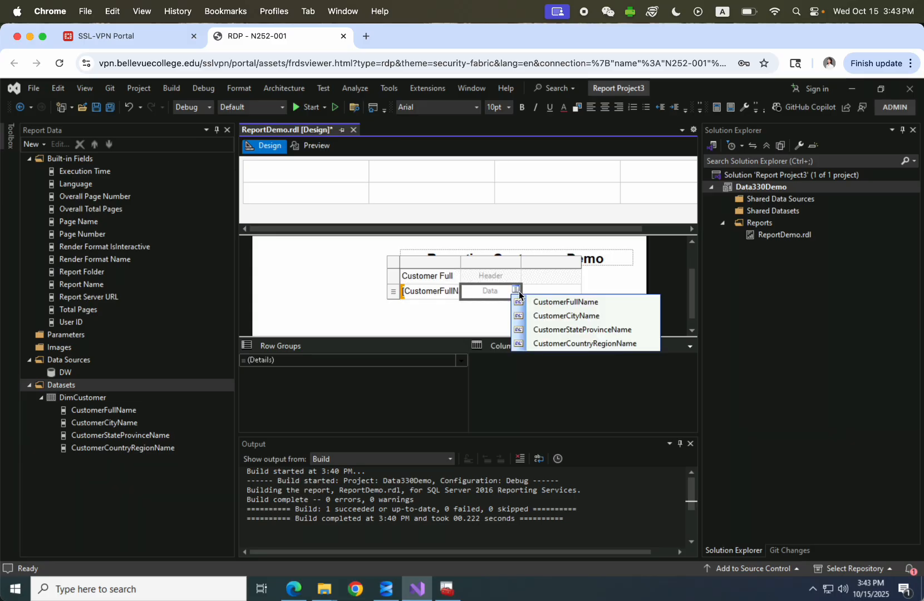
click(536, 315)
click(550, 294)
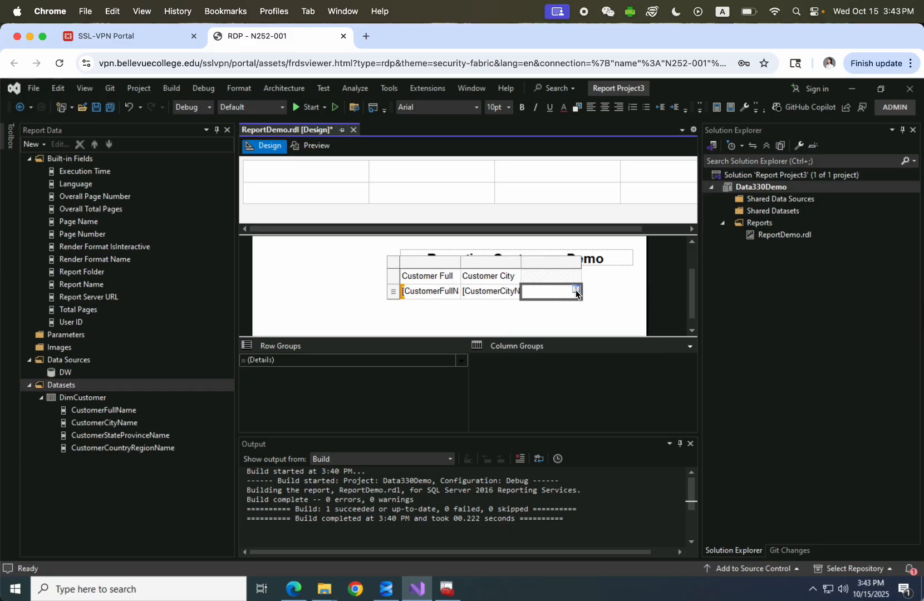
click(577, 290)
click(605, 331)
Insert a column to the right of the state province column and assign CustomerCountryRegionName to its data cell.
right_click(549, 257)
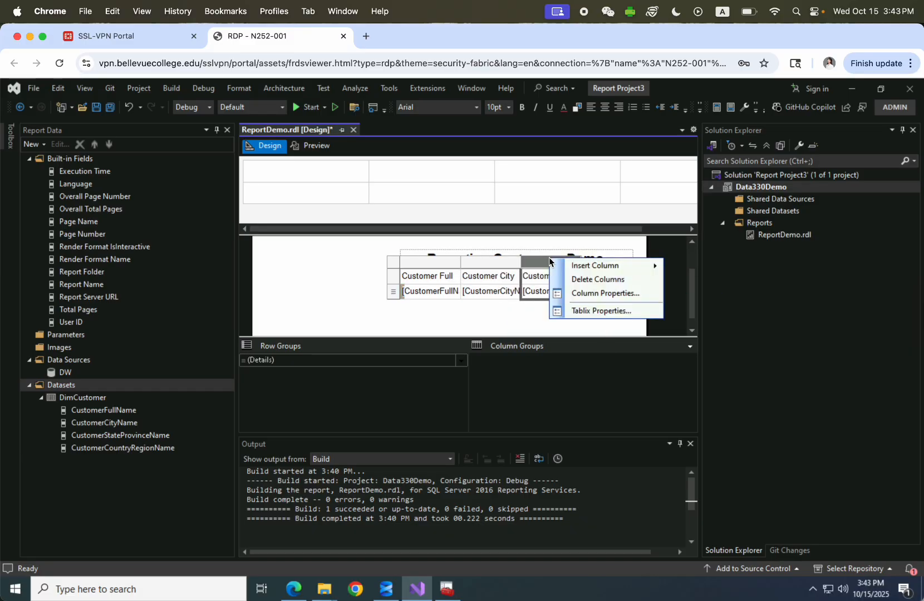
mouse_move(641, 265)
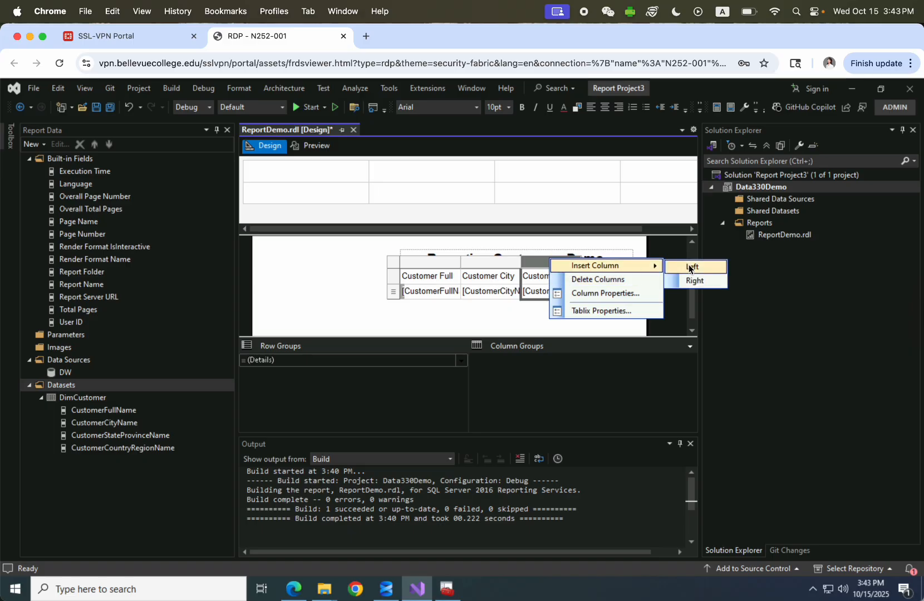
click(695, 281)
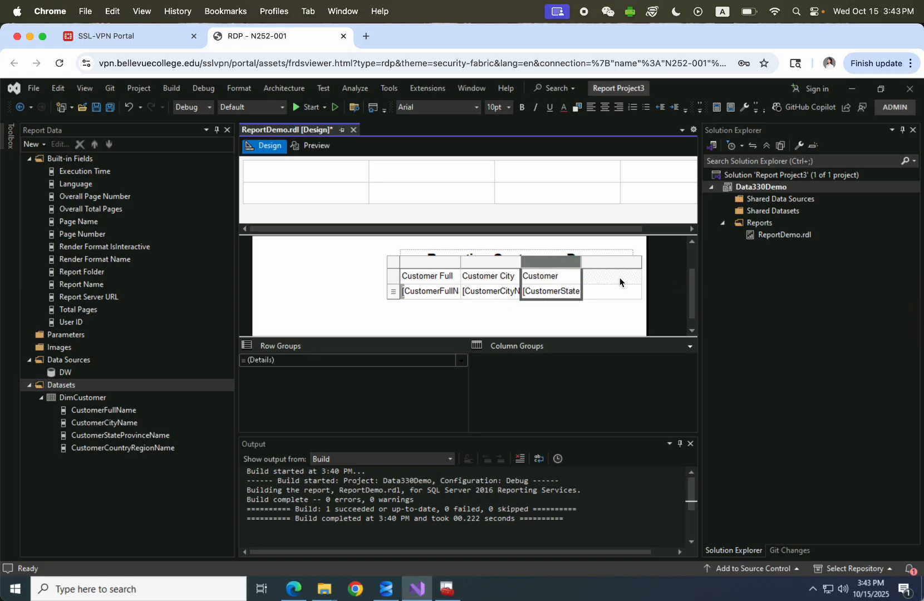
click(637, 290)
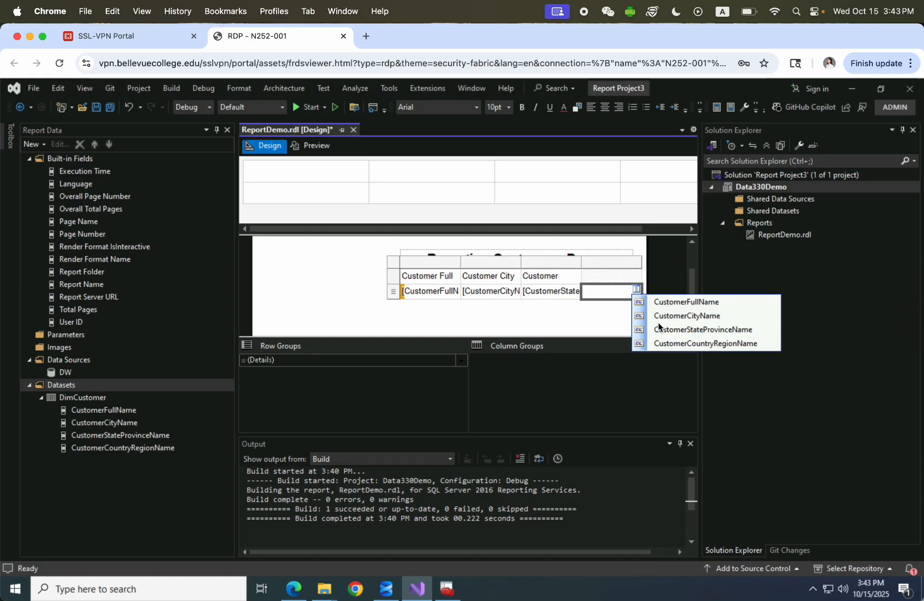
click(670, 345)
Shift the table left on the report body and align the title text box above it to the same width.
click(610, 253)
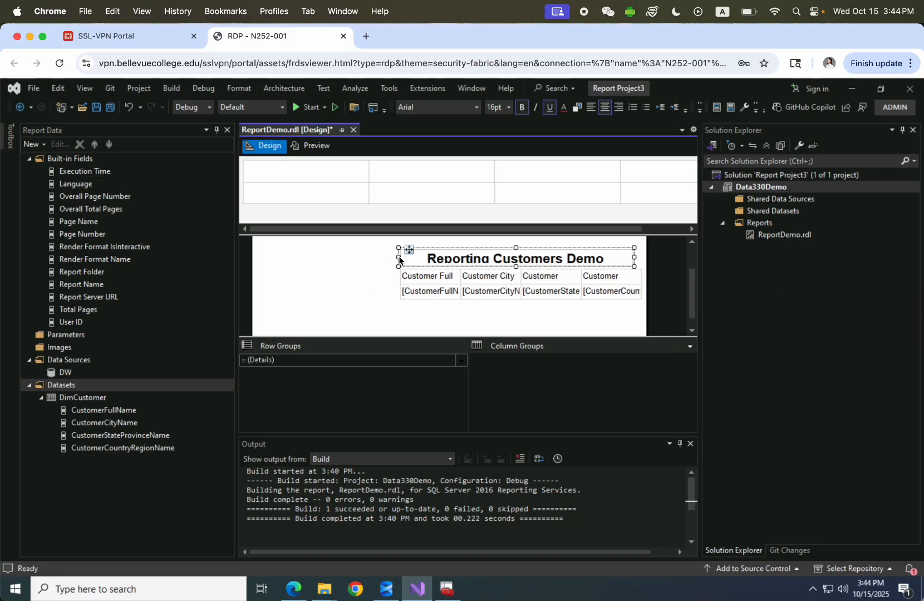
drag(399, 257, 388, 259)
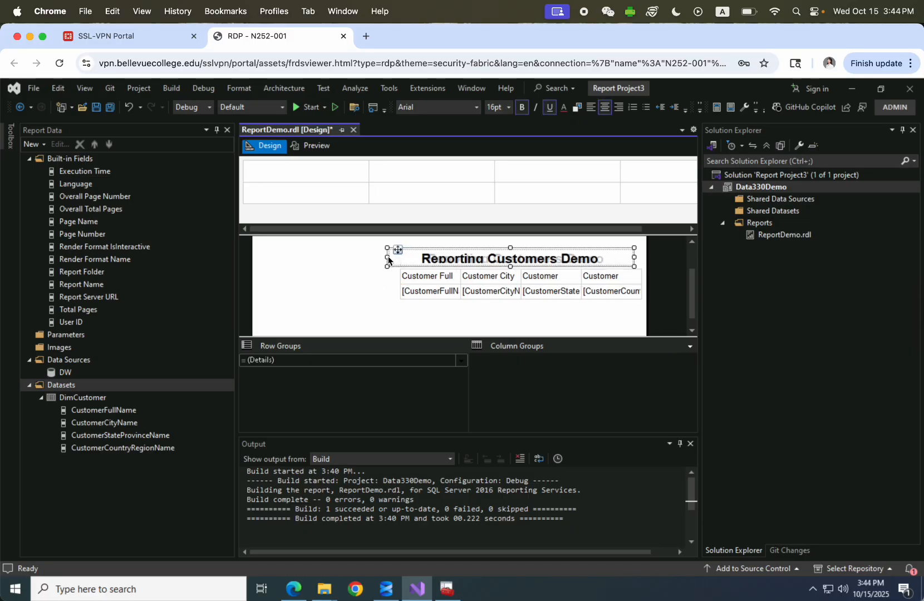
double_click(415, 278)
click(423, 308)
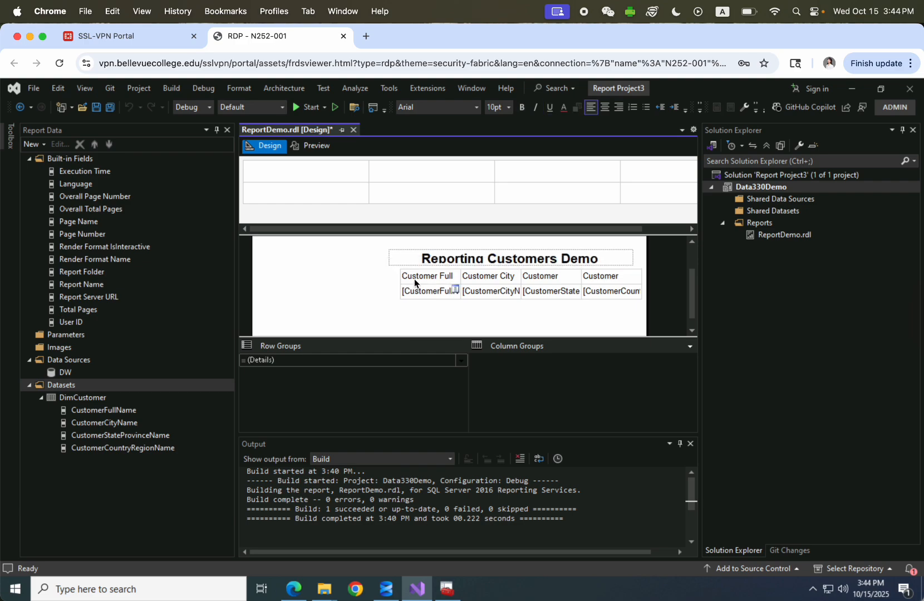
double_click(416, 278)
click(394, 262)
drag(410, 270, 377, 254)
click(389, 257)
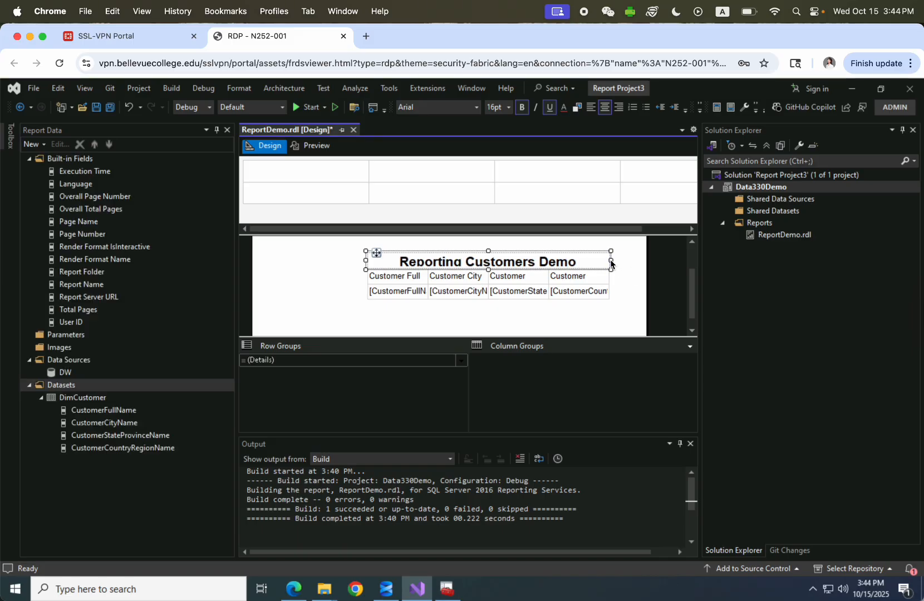
click(624, 273)
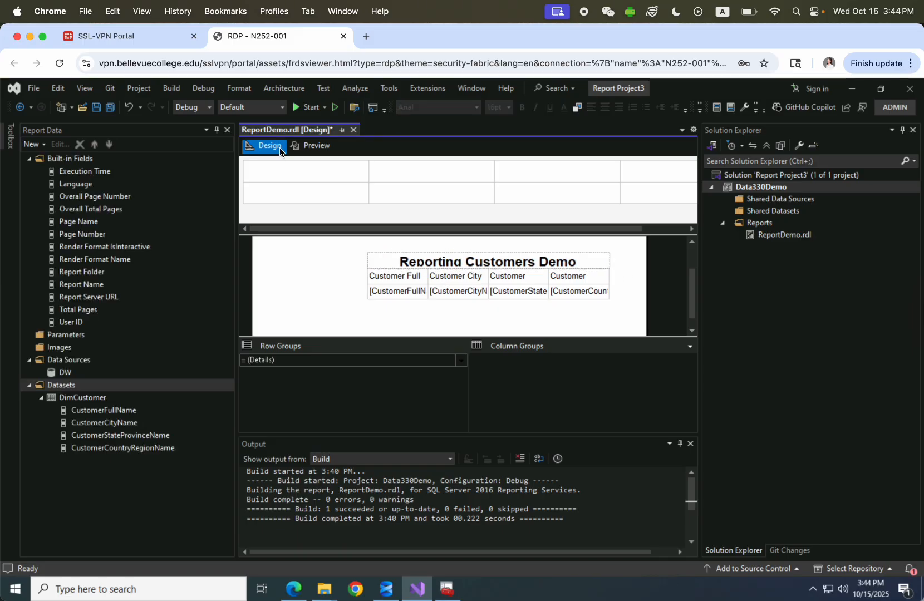
Preview the report and check the layout of the title and the four table columns.
click(315, 148)
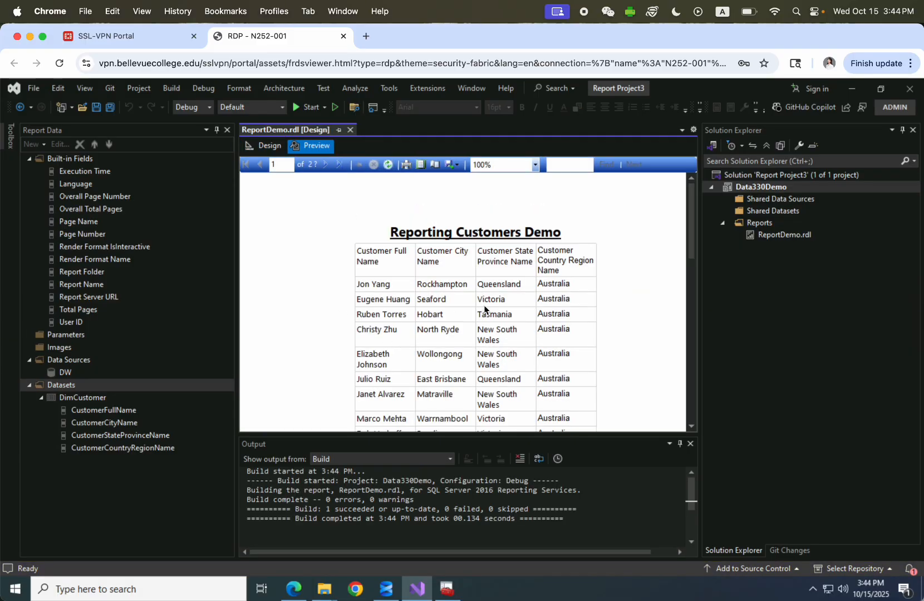
scroll(484, 310, down, 1)
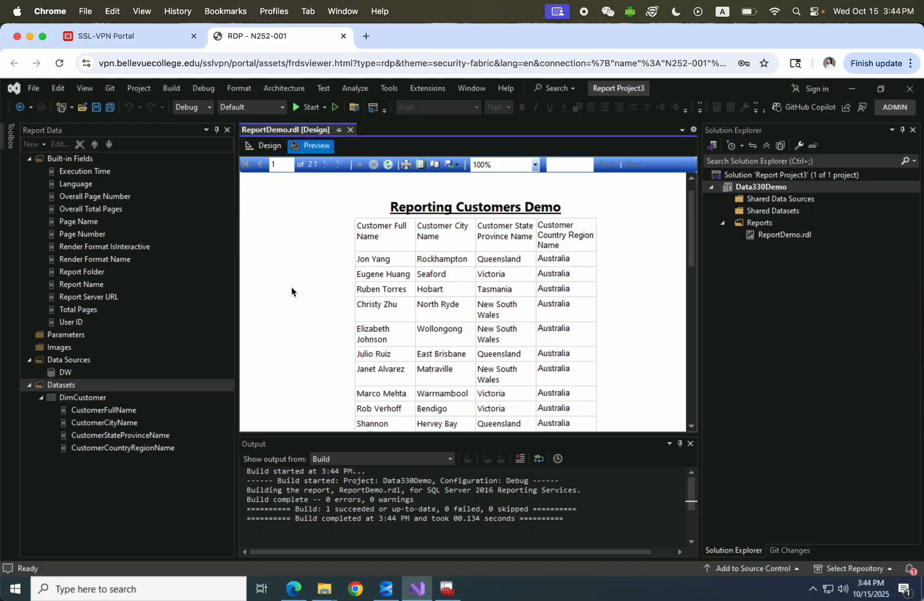
click(10, 136)
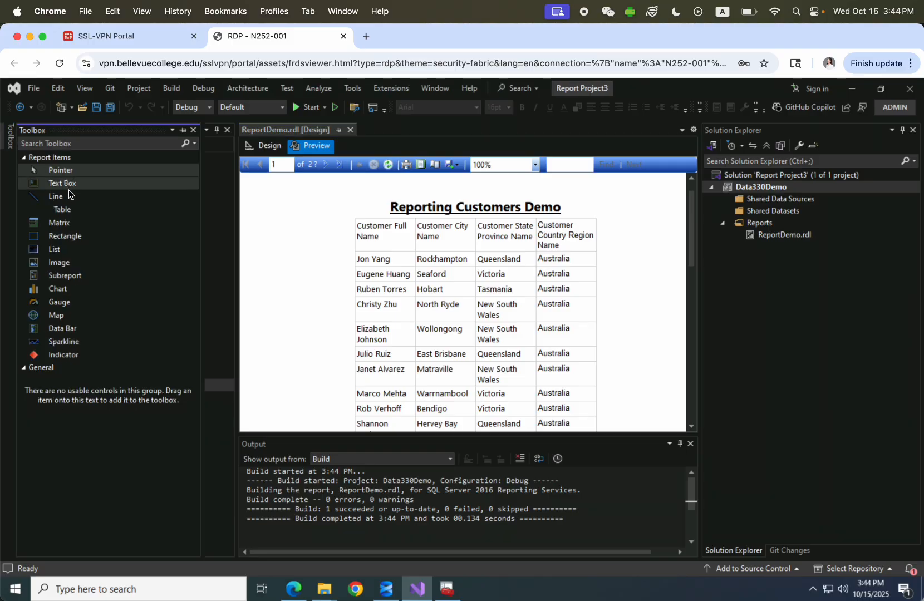
click(391, 246)
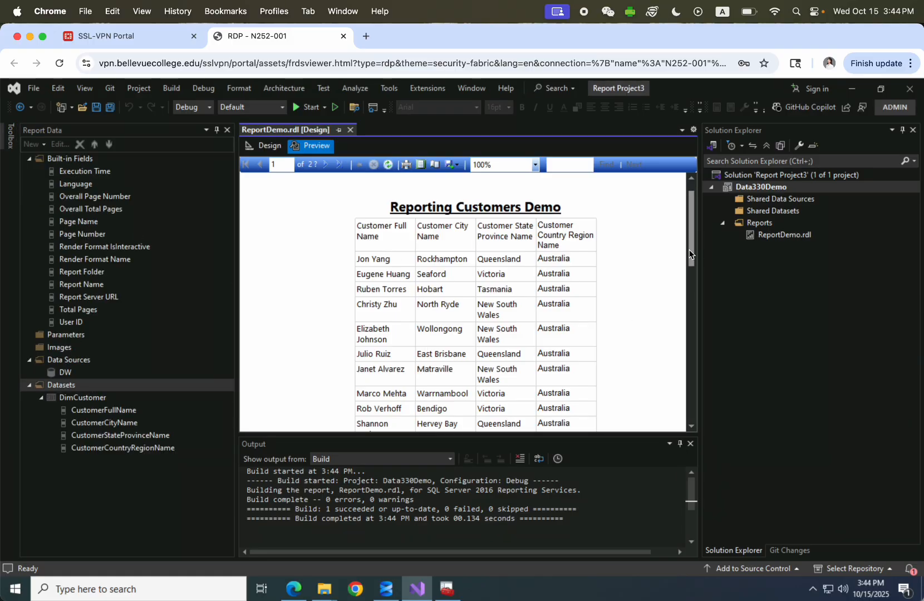
Examine the customer rows on preview pages 1 through 4 and return to page 2.
drag(690, 250, 688, 421)
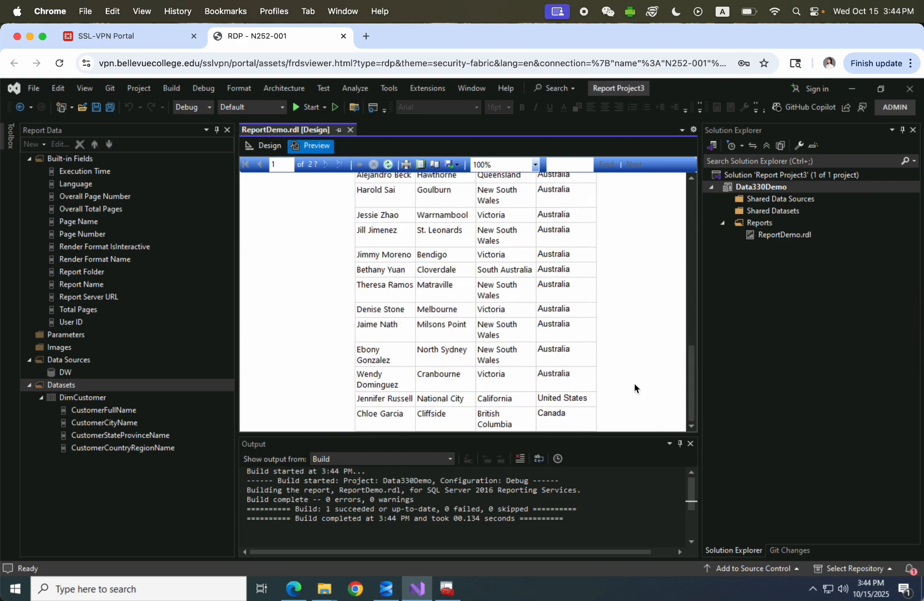
click(326, 165)
click(325, 165)
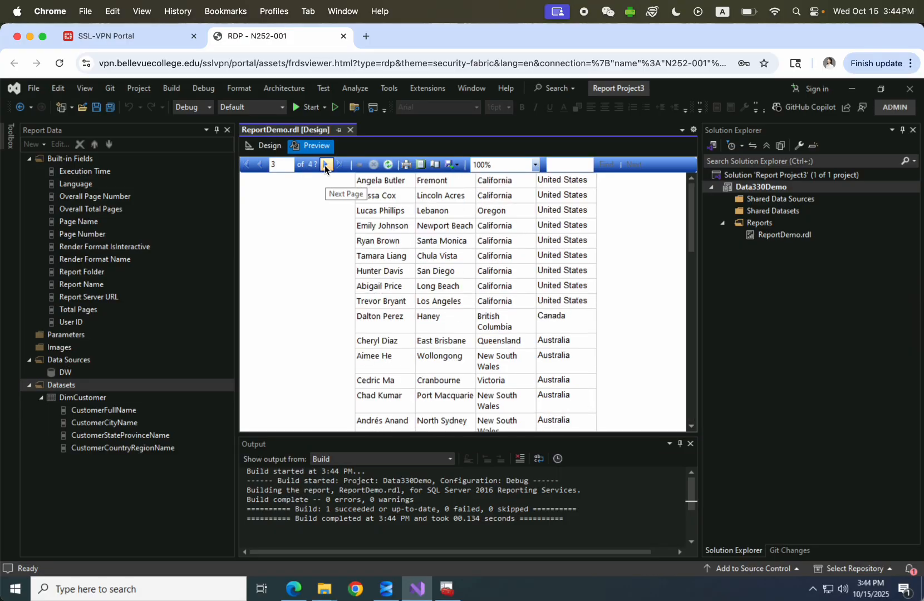
click(325, 165)
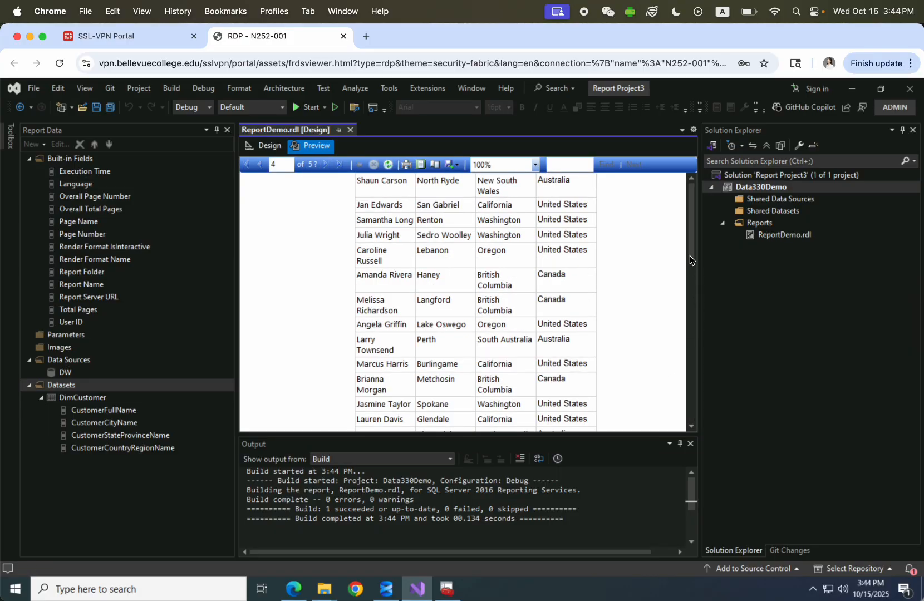
scroll(465, 284, up, 2)
scroll(305, 256, up, 1)
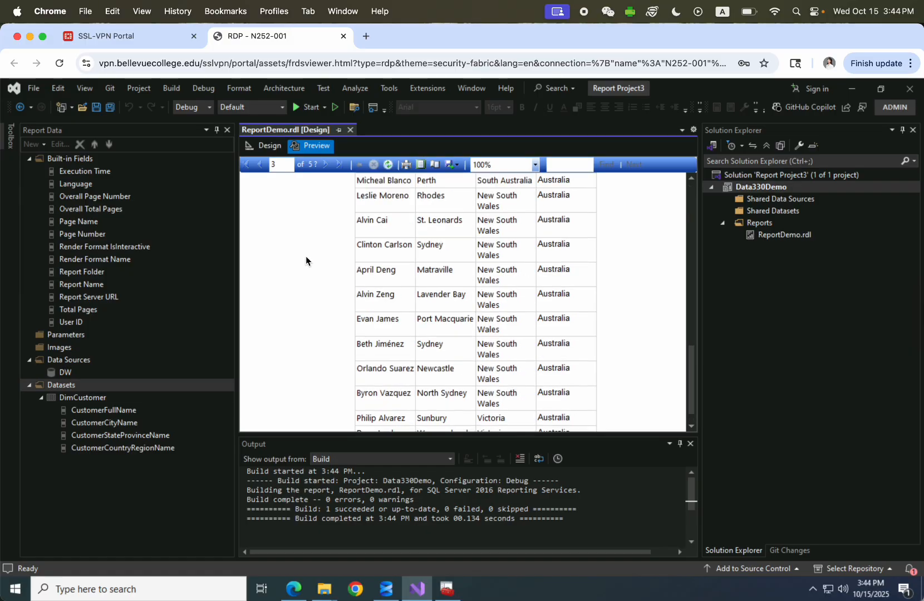
scroll(306, 256, up, 3)
scroll(520, 267, up, 15)
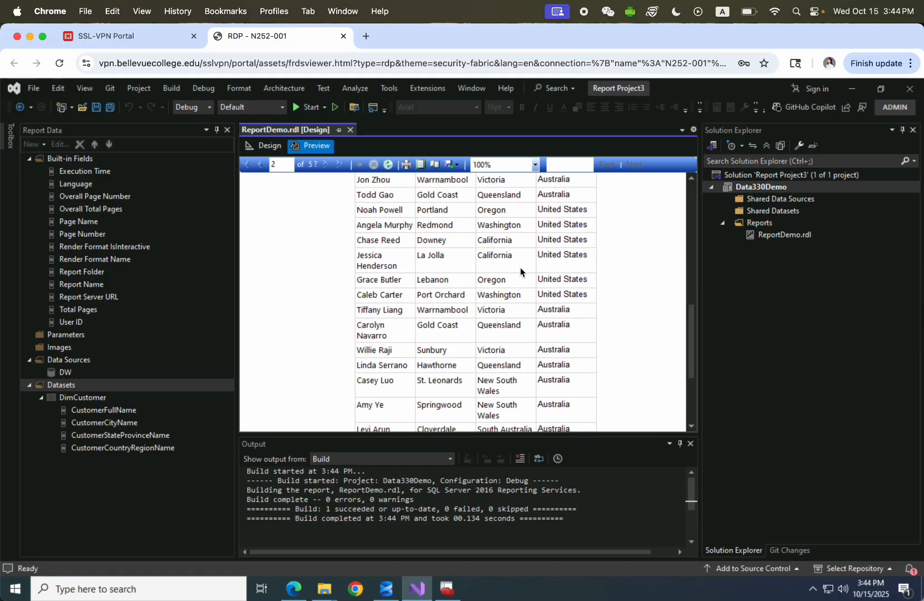
Return from the preview to the report design and open the properties of the DimCustomer dataset.
scroll(521, 273, up, 3)
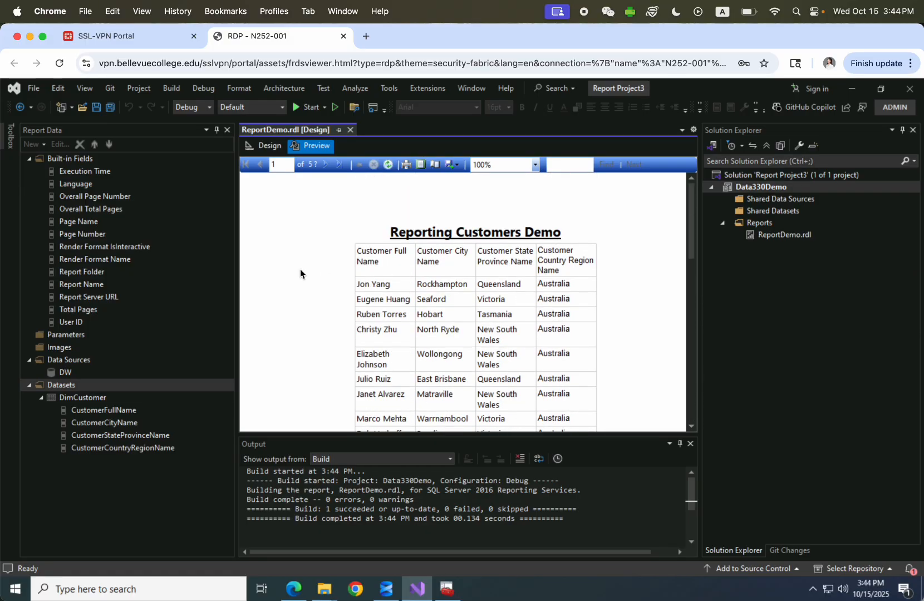
click(84, 404)
click(267, 373)
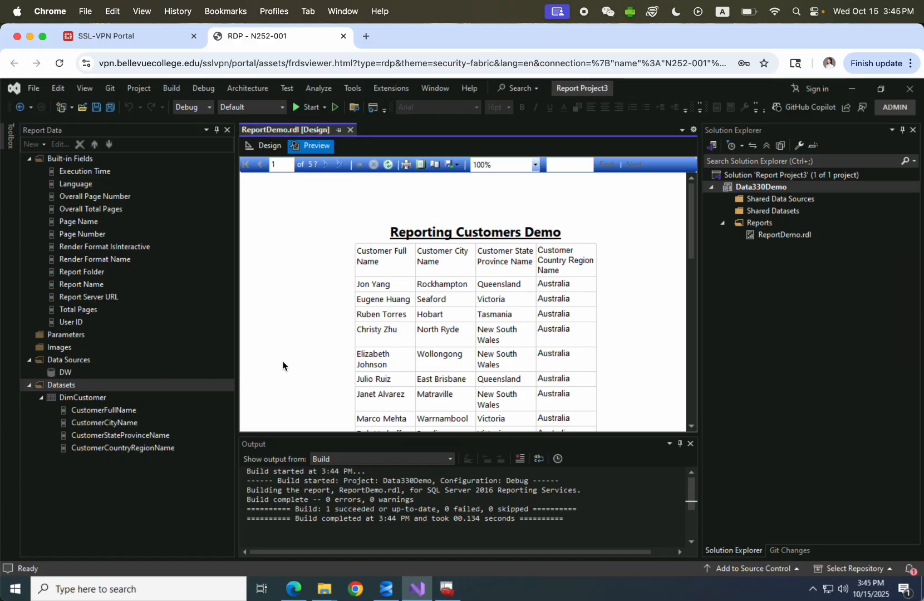
click(270, 146)
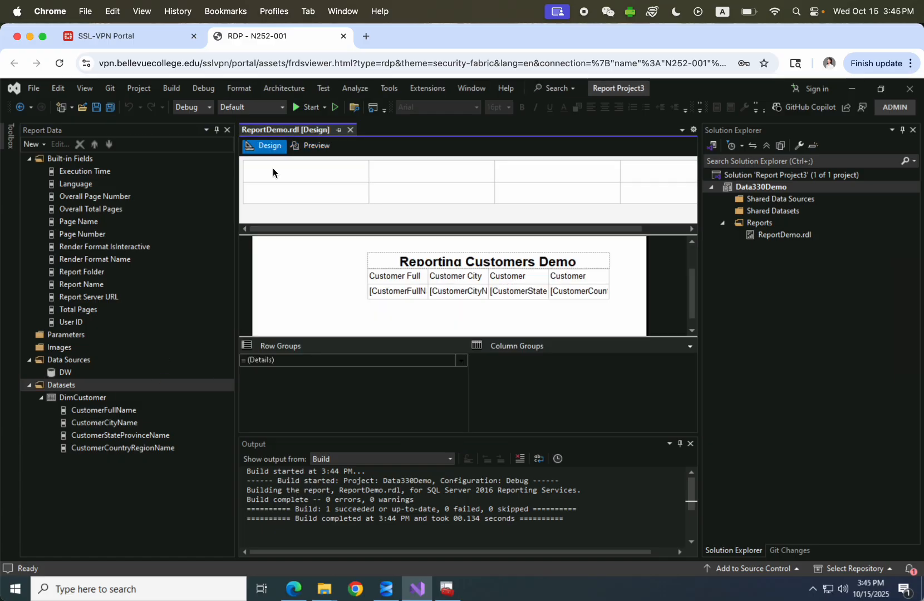
click(84, 527)
click(89, 401)
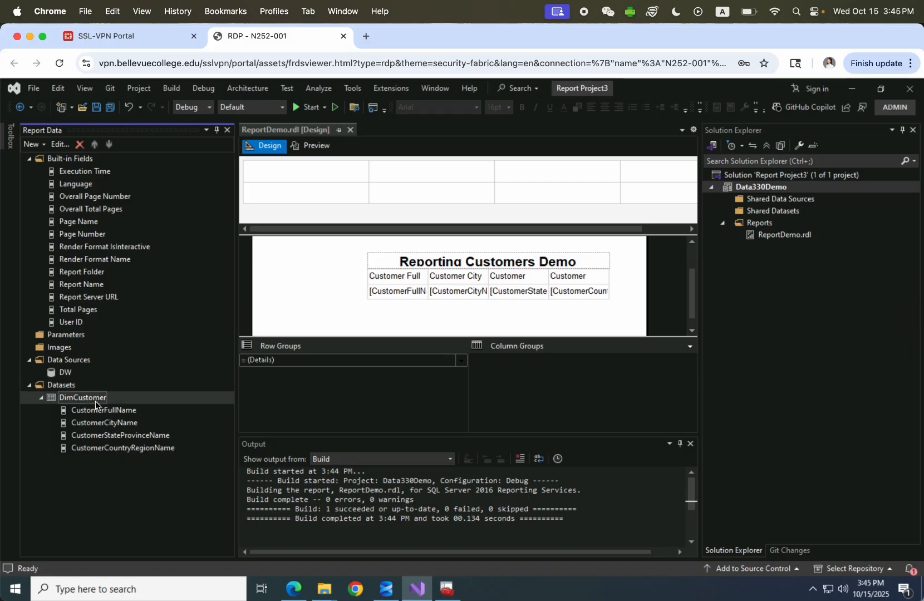
right_click(95, 401)
click(72, 400)
double_click(71, 399)
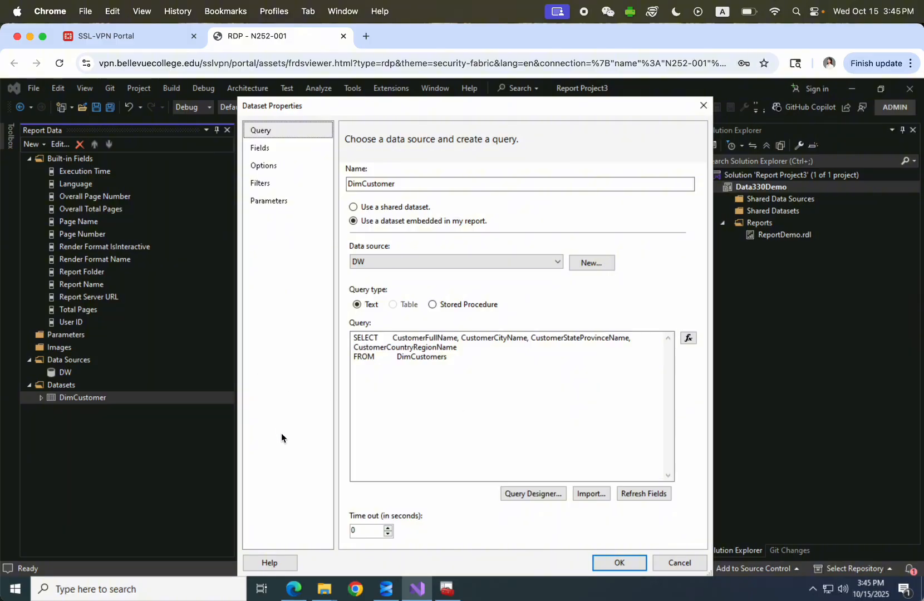
click(466, 361)
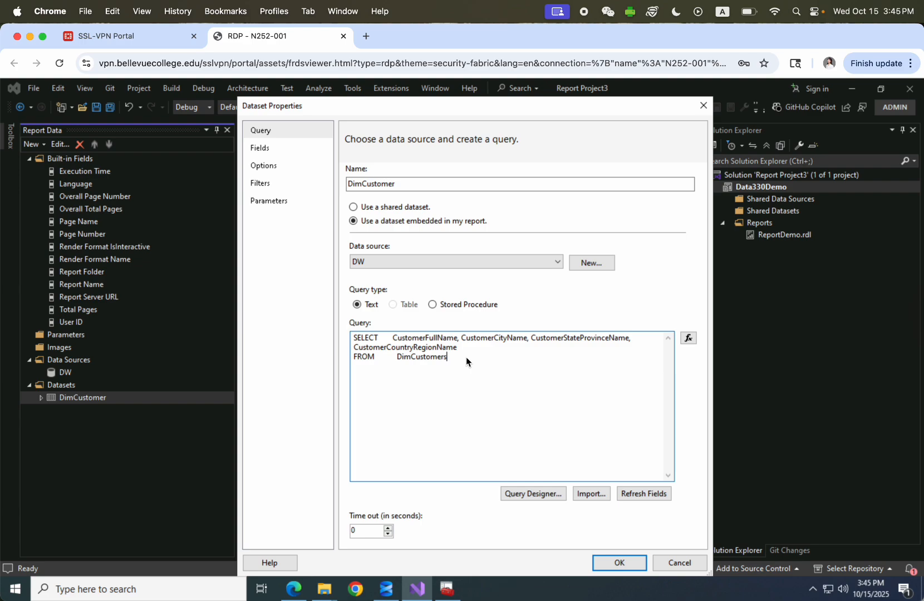
key(Return)
text(WHERE)
double_click(481, 338)
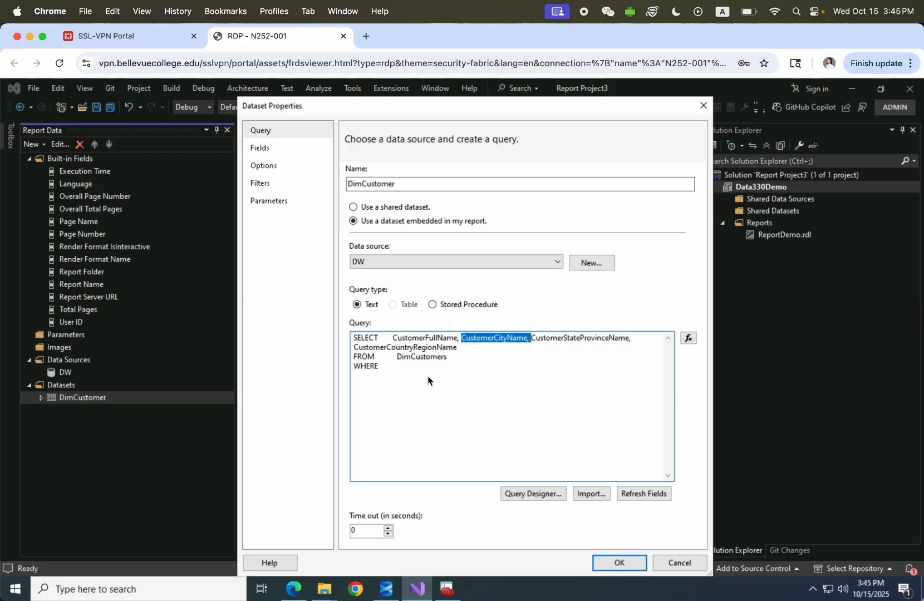
click(402, 369)
text(Cu)
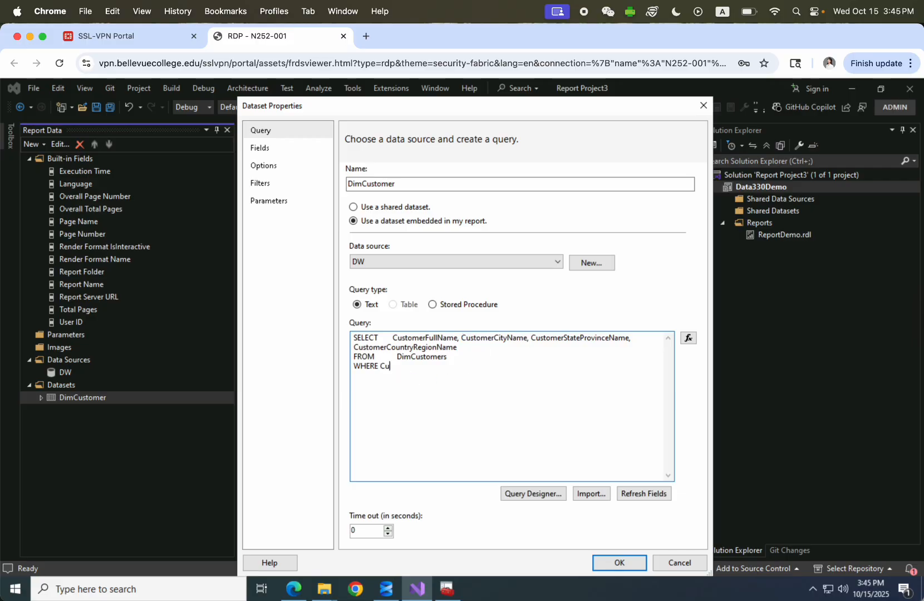
text(stomerCityName)
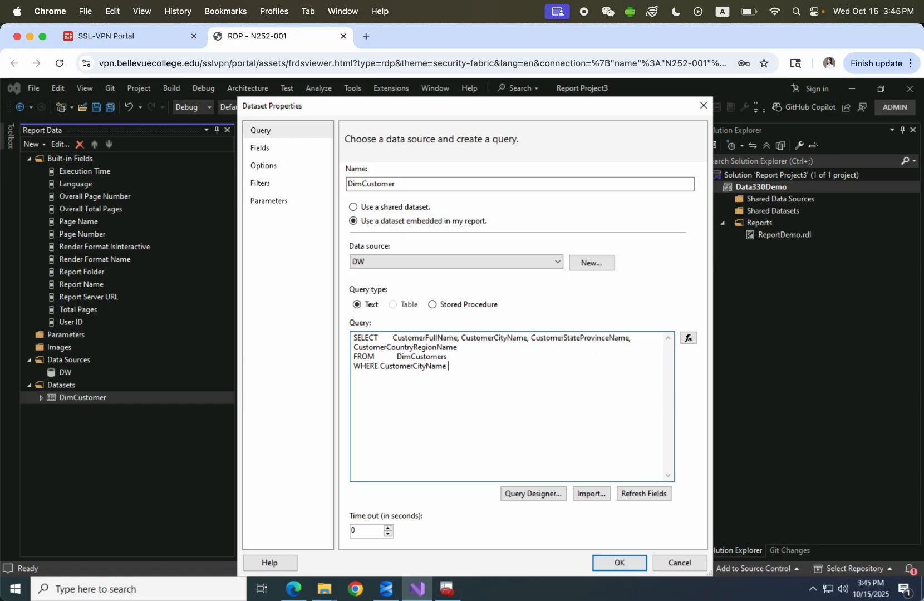
text( = @CustomerCityNA)
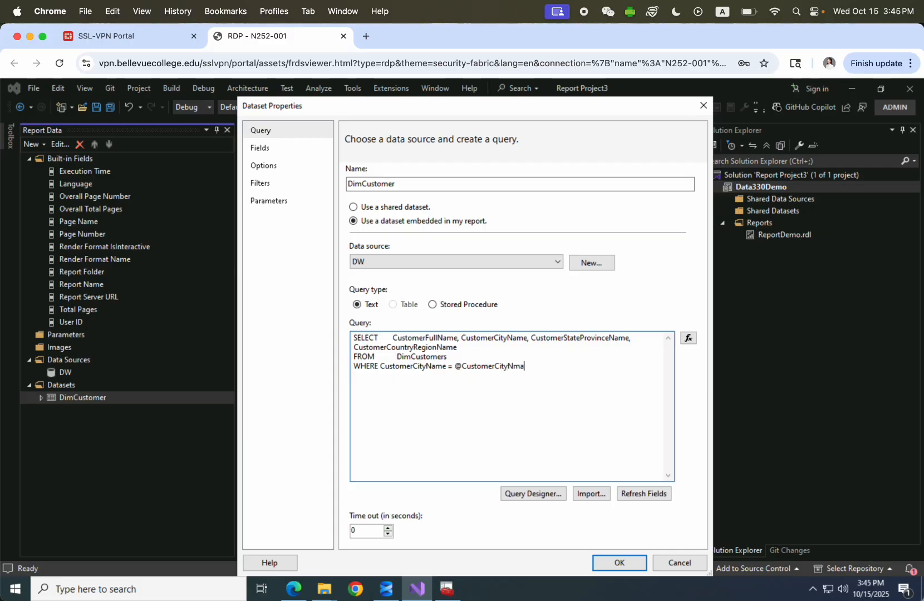
text(ame)
click(617, 563)
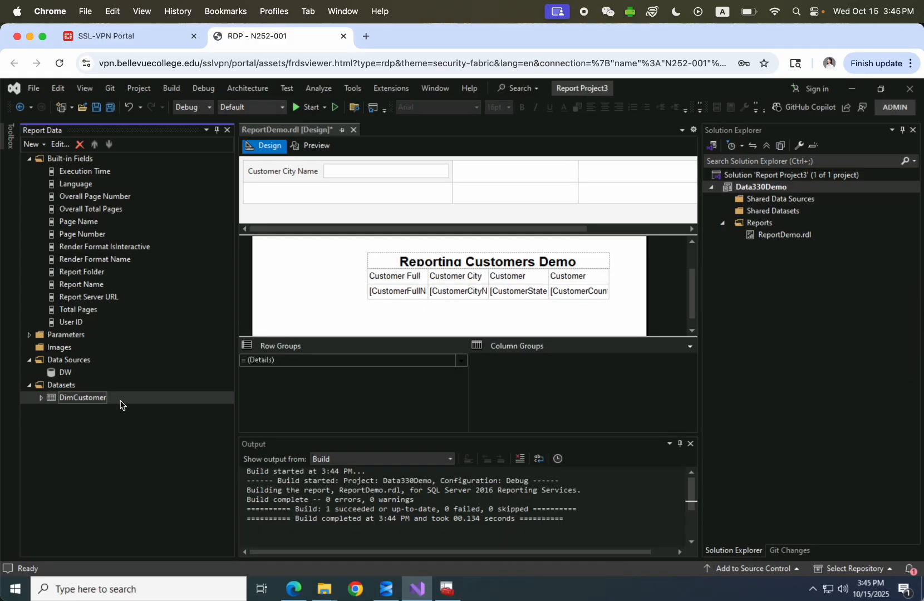
Preview the report with Seattle as the customer city name and look over the rows.
click(41, 397)
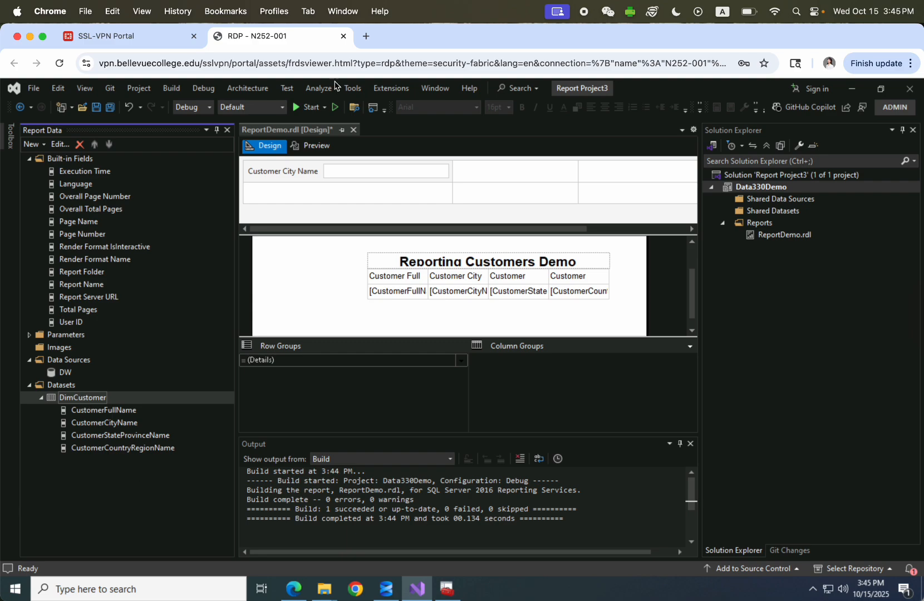
click(315, 151)
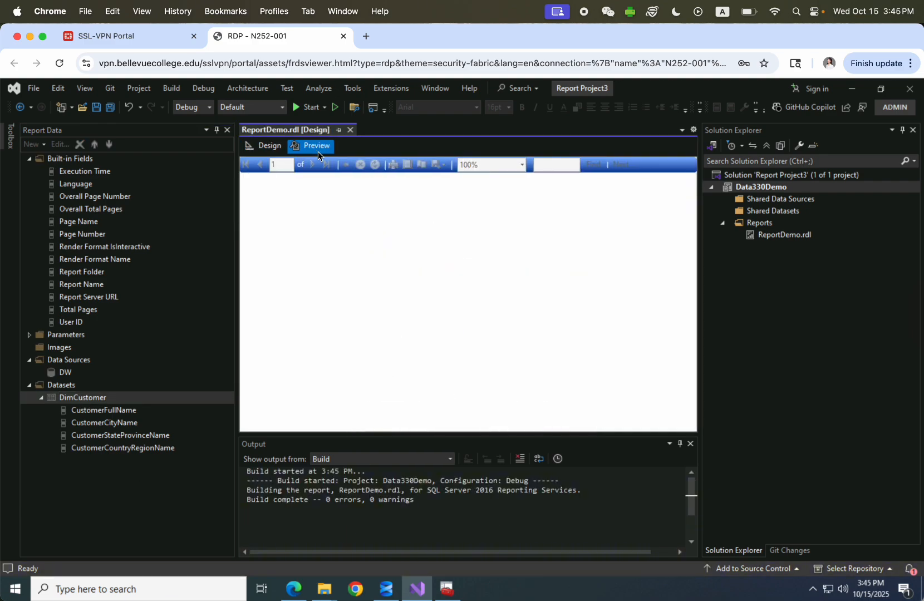
click(343, 172)
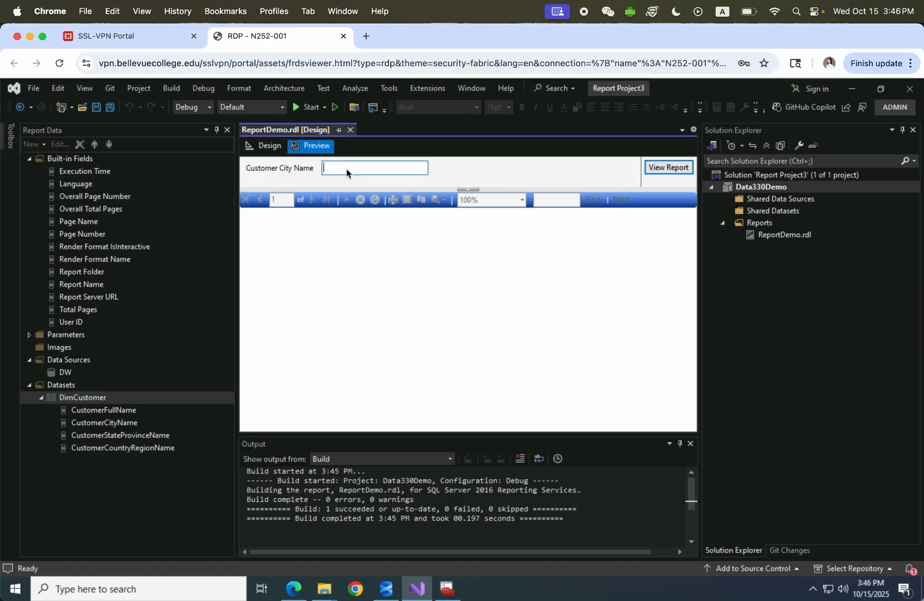
text(Seattle)
key(Return)
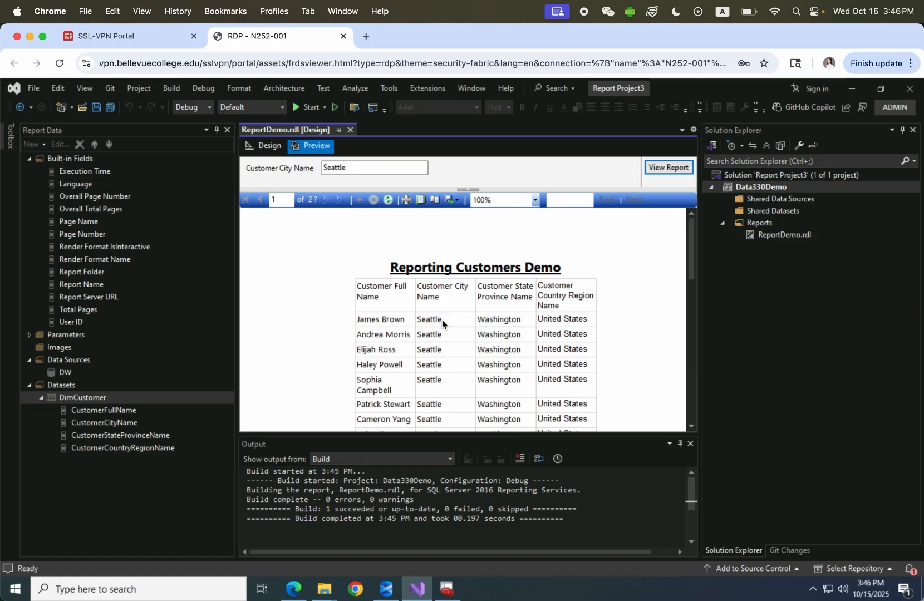
drag(692, 266, 675, 227)
Rerun the report preview with Bellevue as the customer city name.
click(352, 172)
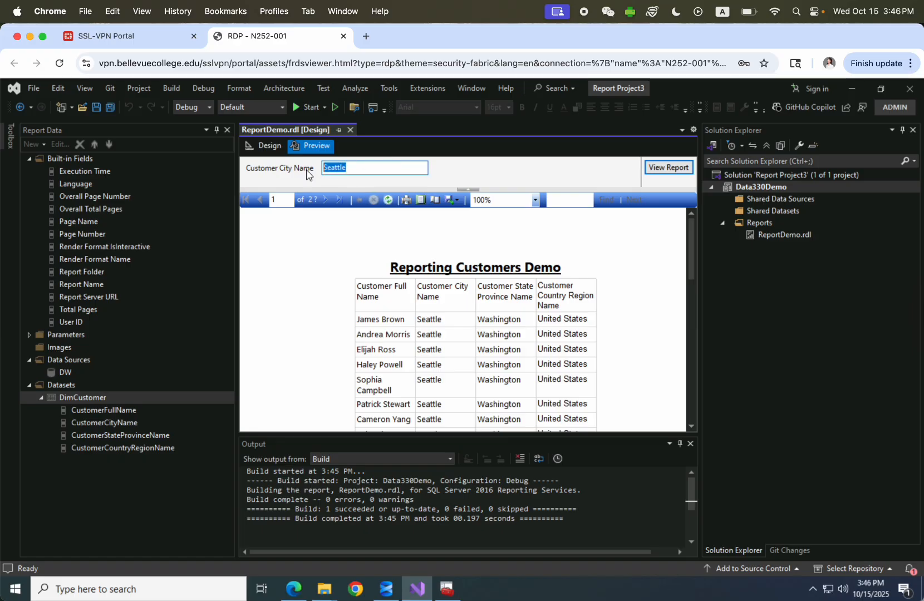
text(Bellevue)
key(Return)
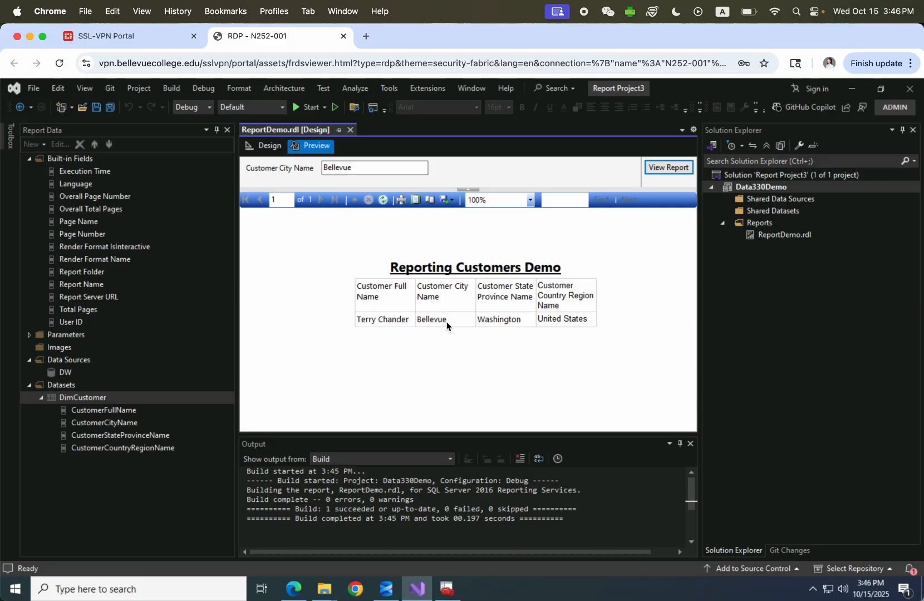
Rerun the report preview with Boston as the customer city name.
drag(364, 168, 310, 175)
text(Kir)
key(BackSpace)
key(BackSpace)
key(BackSpace)
text(Boston)
key(Return)
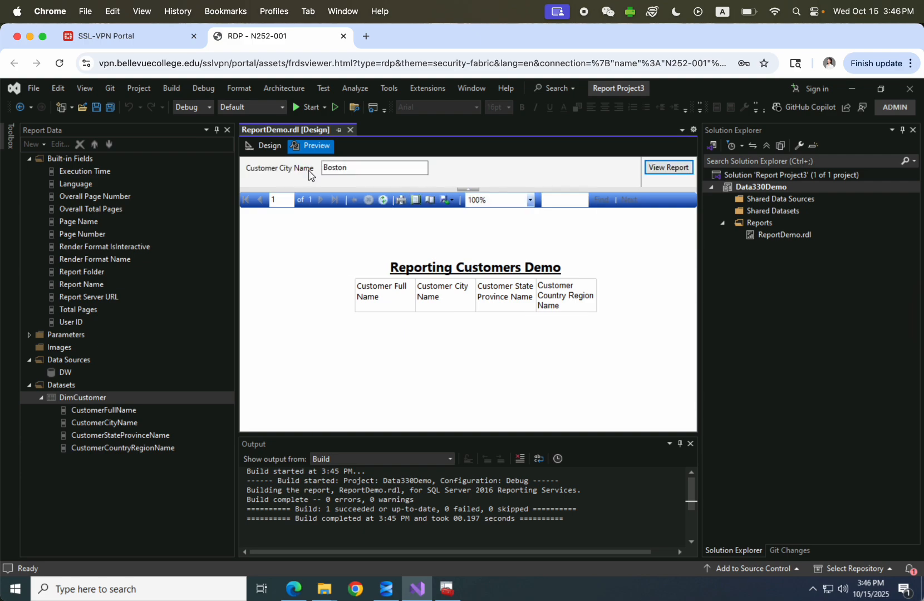
click(356, 169)
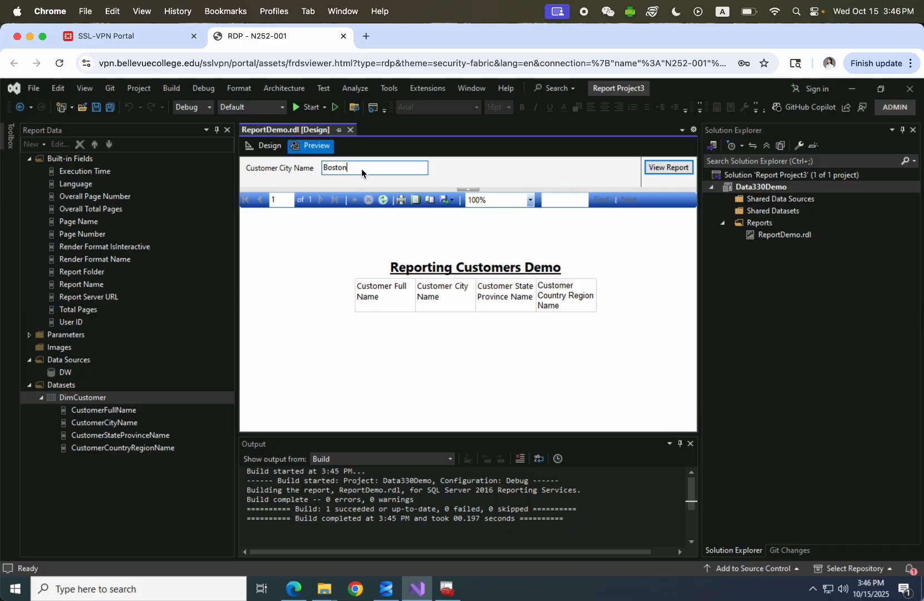
key(BackSpace)
Return to the report design and examine the CustomerCityName parameter's general settings and available values options, leaving them without changes.
click(267, 147)
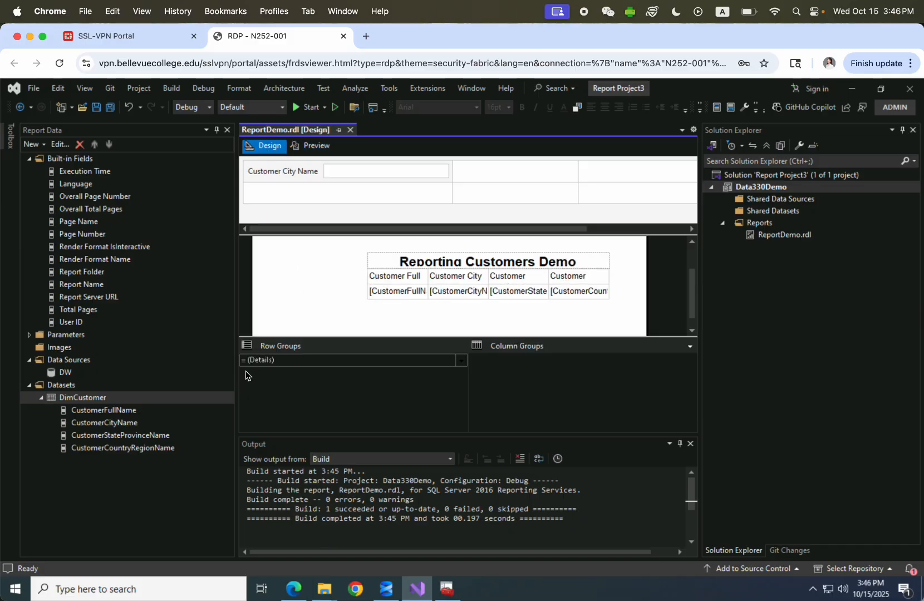
click(119, 520)
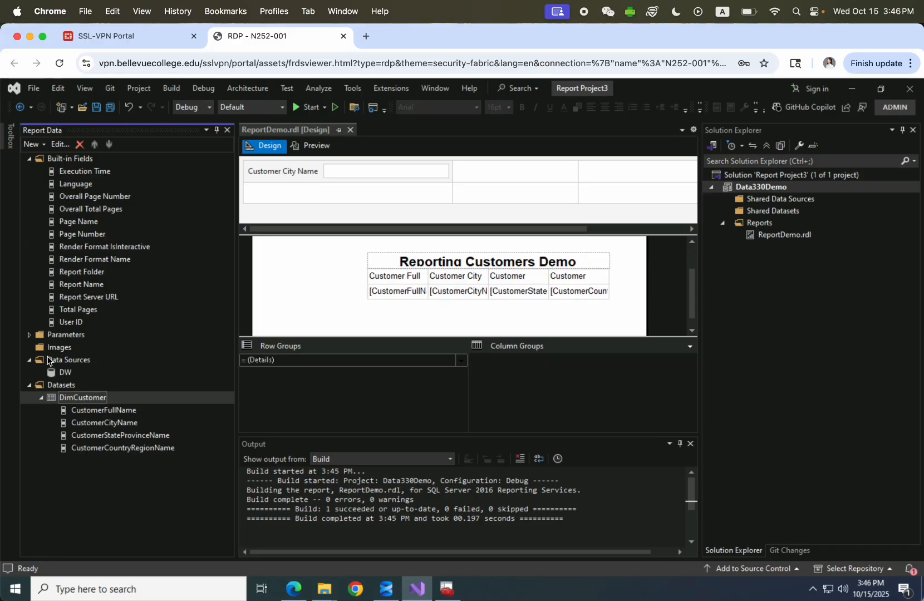
click(29, 335)
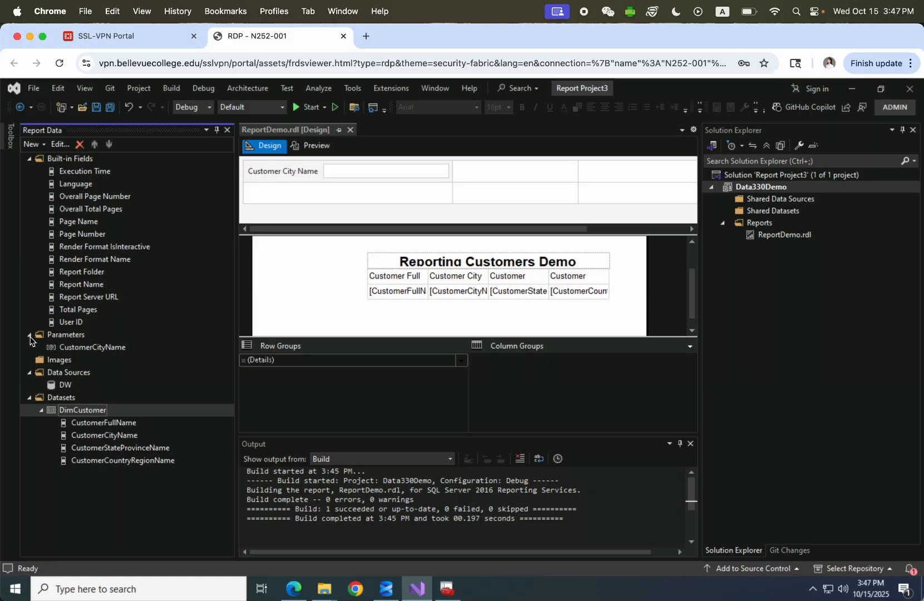
click(96, 350)
click(67, 337)
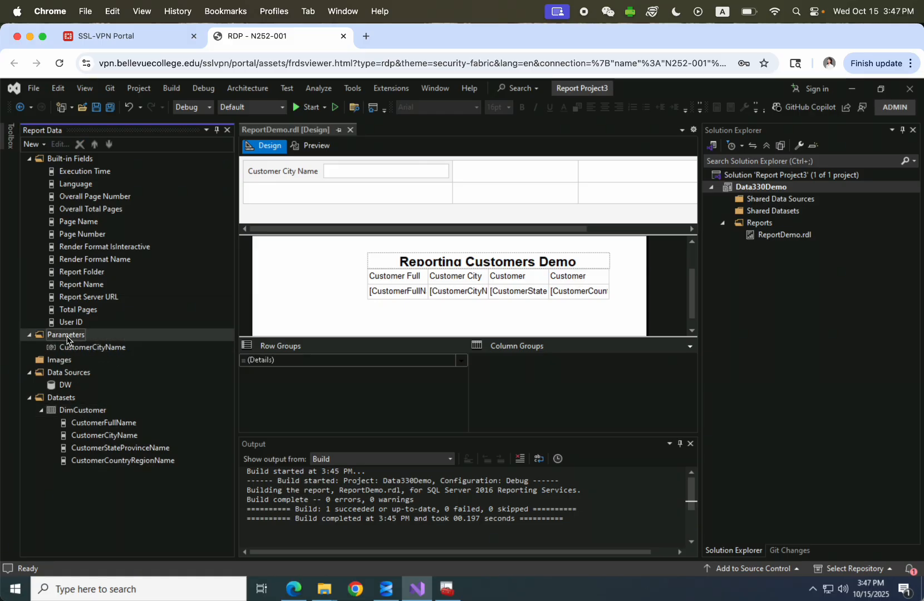
click(79, 352)
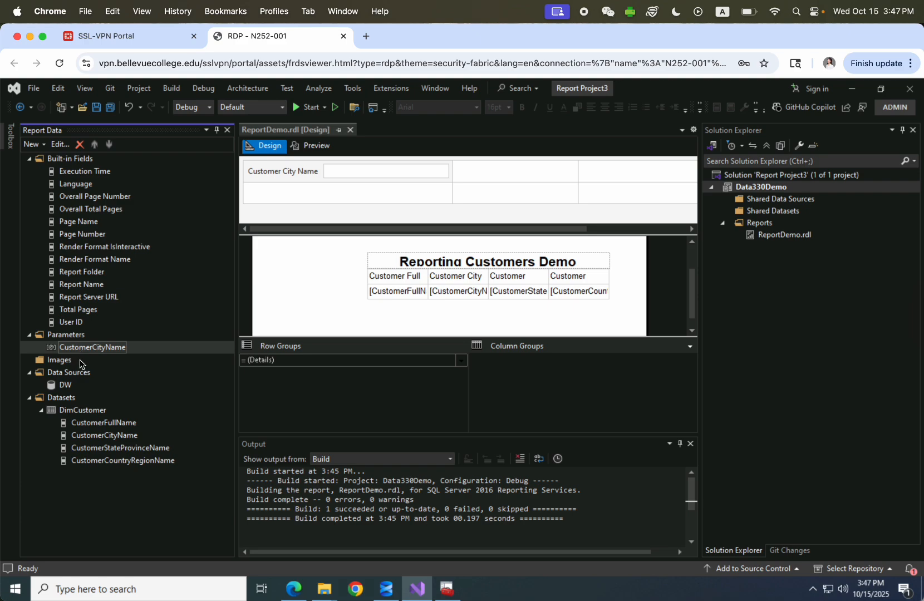
right_click(73, 351)
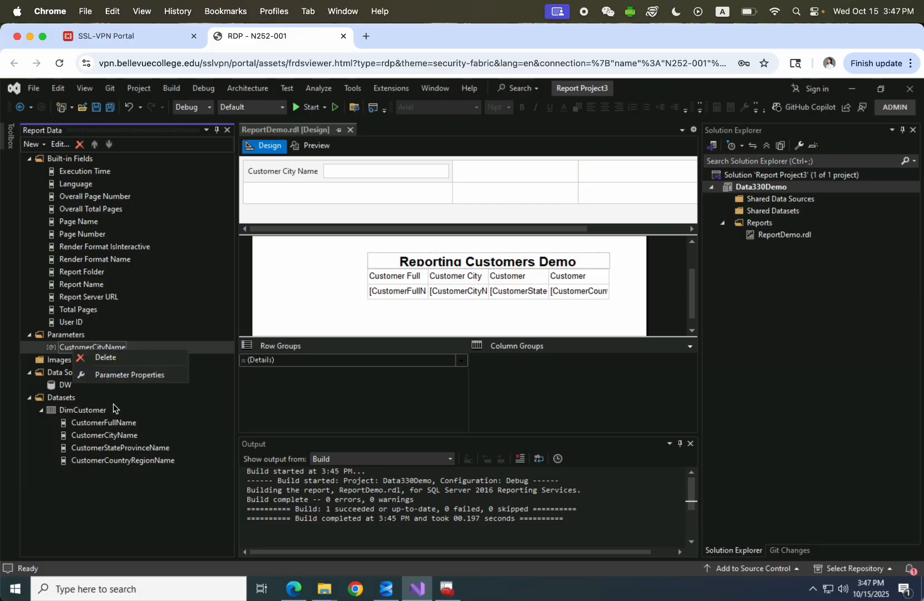
click(111, 376)
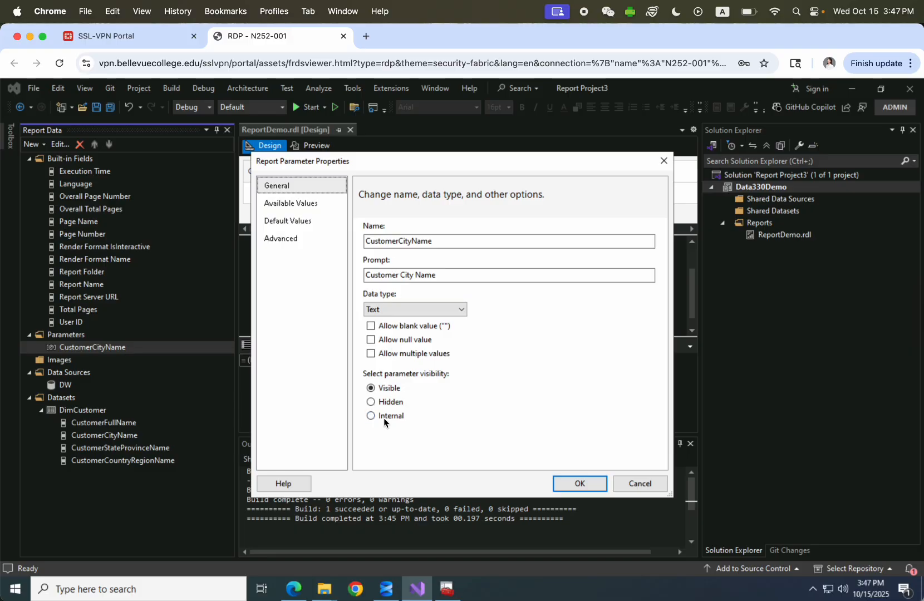
click(288, 205)
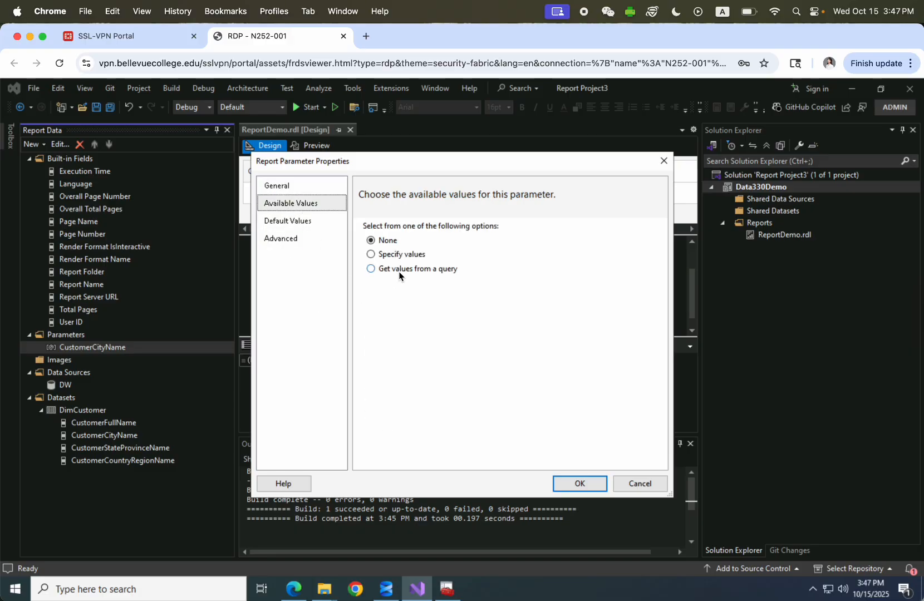
click(646, 484)
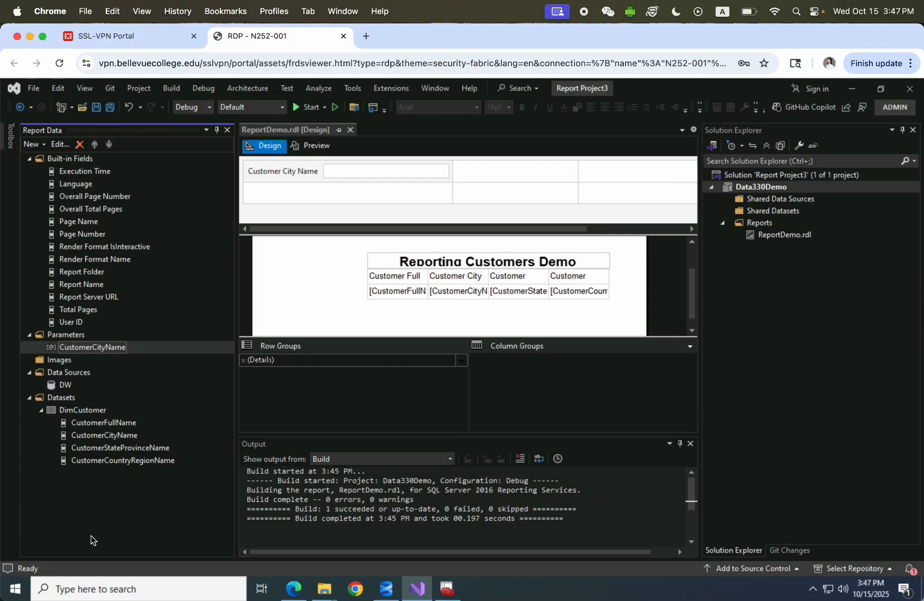
Start a new dataset named CustomerCities, embedded in the report and using the DW data source.
right_click(78, 398)
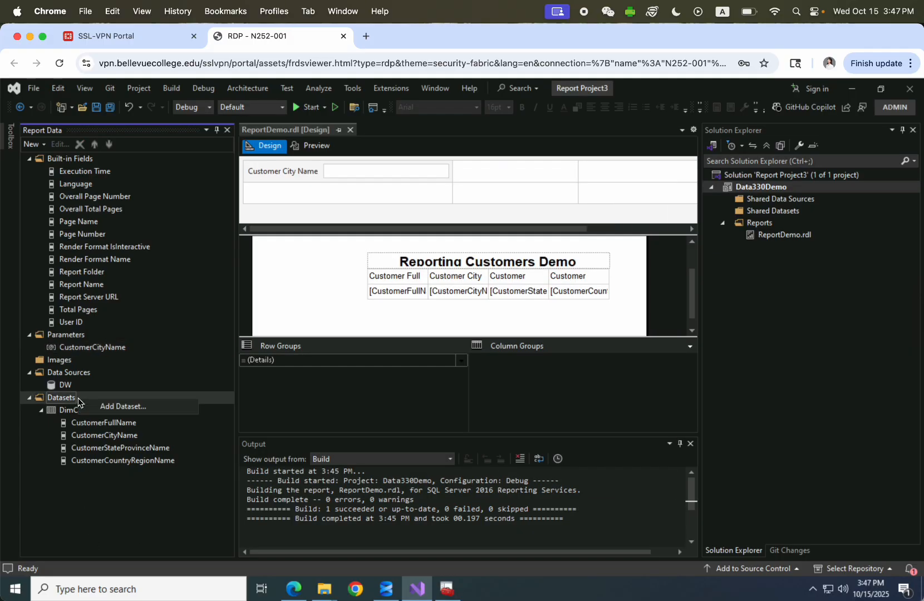
click(117, 407)
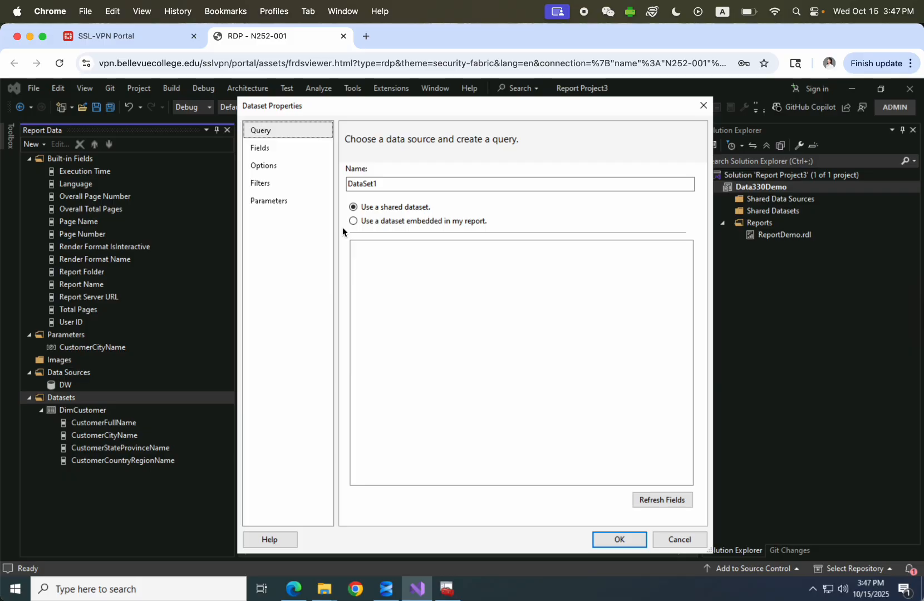
drag(415, 185, 324, 180)
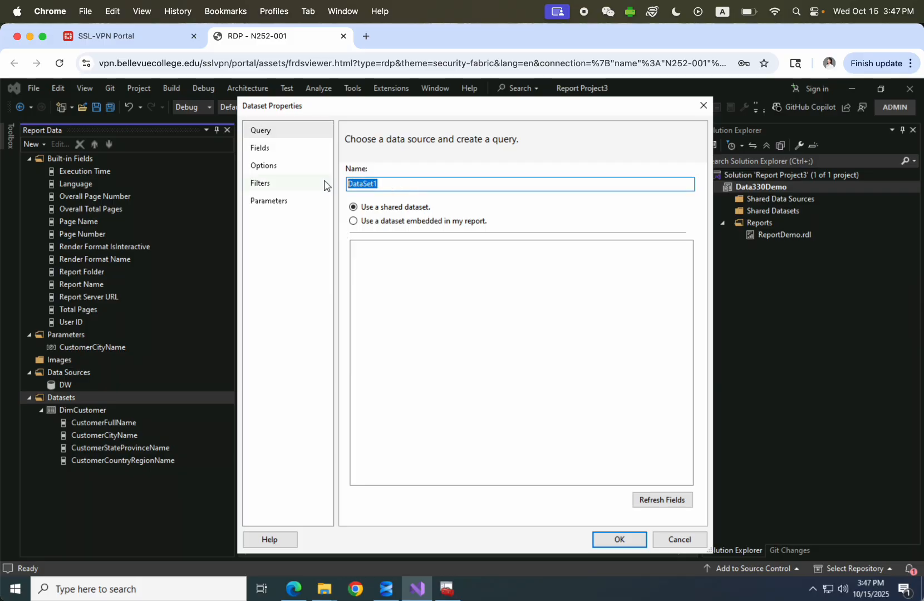
text(CustomerCities)
click(354, 223)
click(428, 263)
click(416, 276)
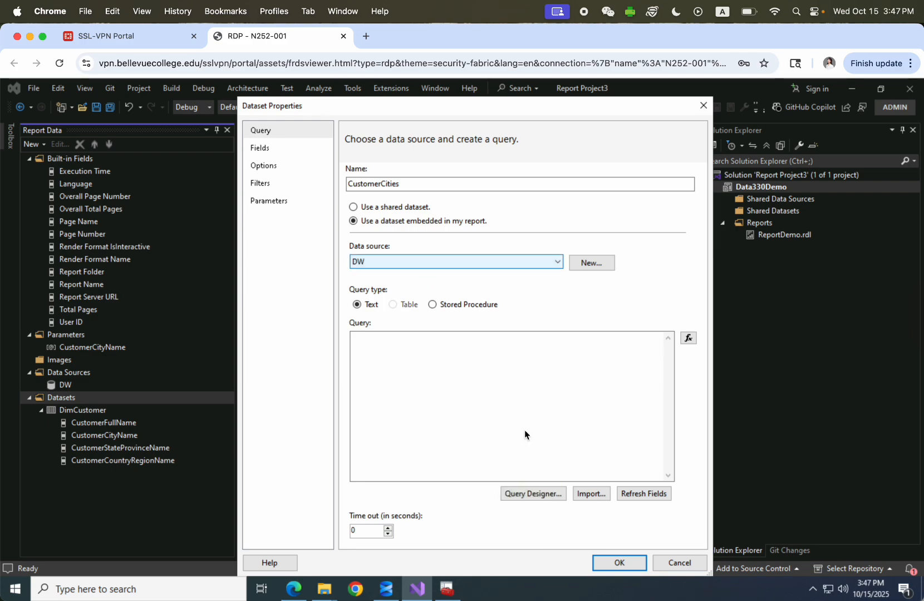
Add the DimCustomers table to the CustomerCities dataset query and include its CustomerCityName column.
click(528, 495)
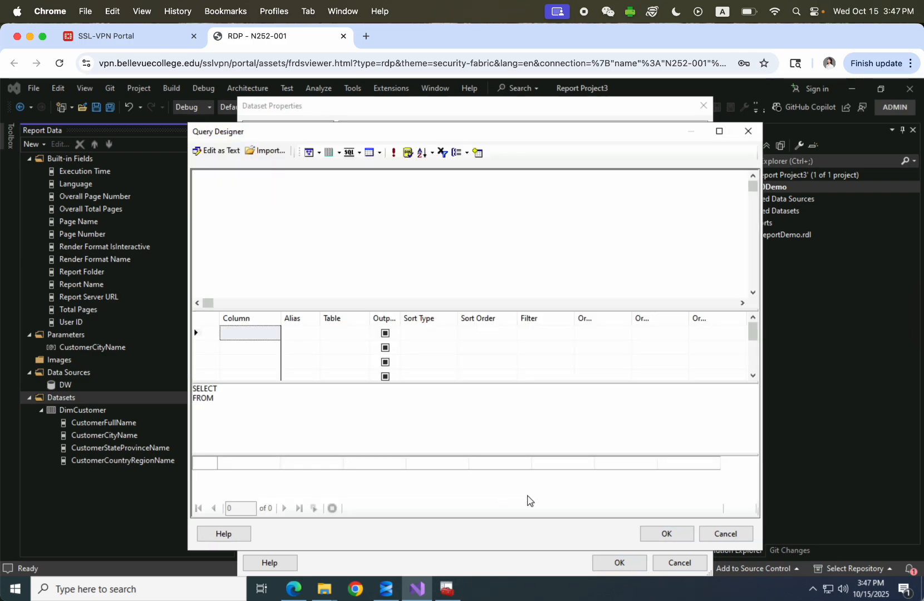
click(477, 152)
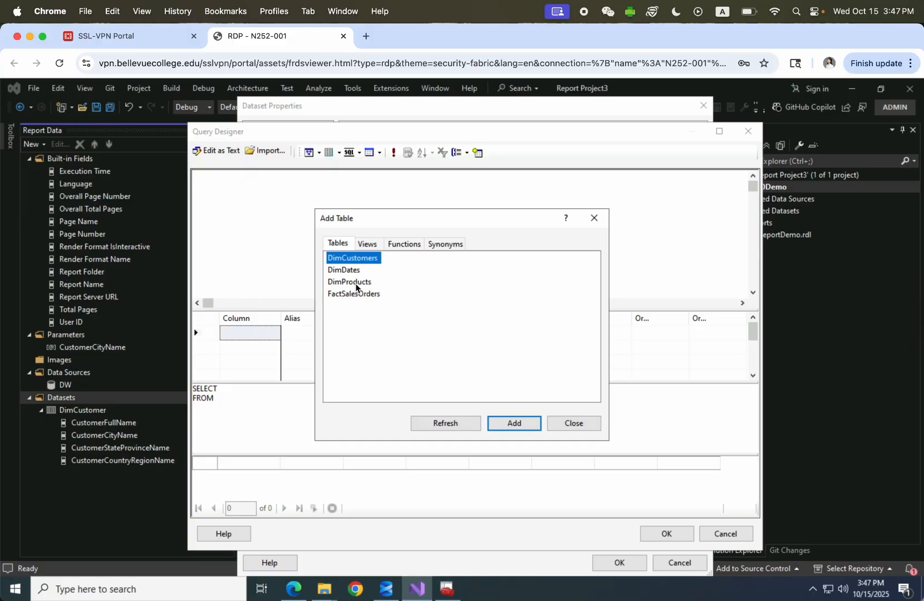
click(509, 424)
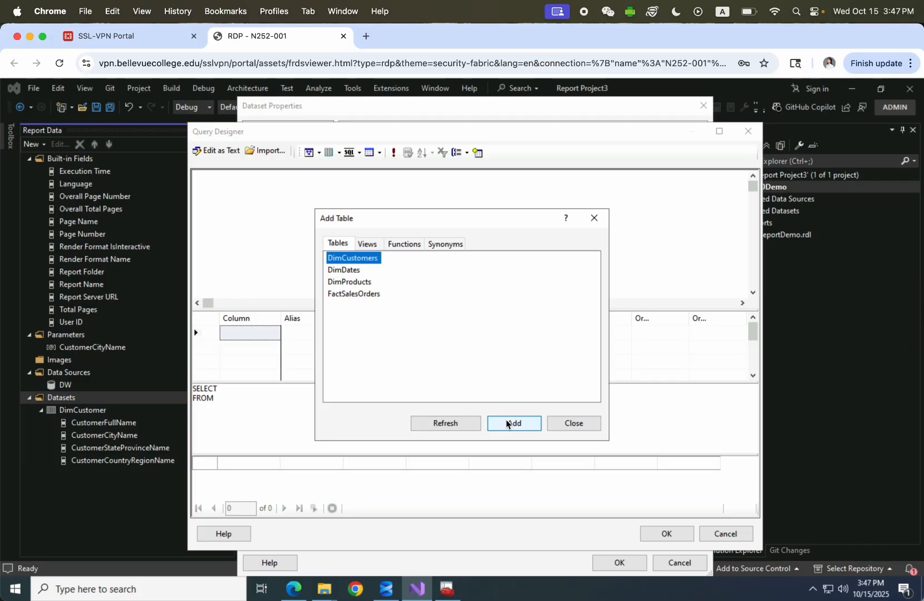
click(595, 217)
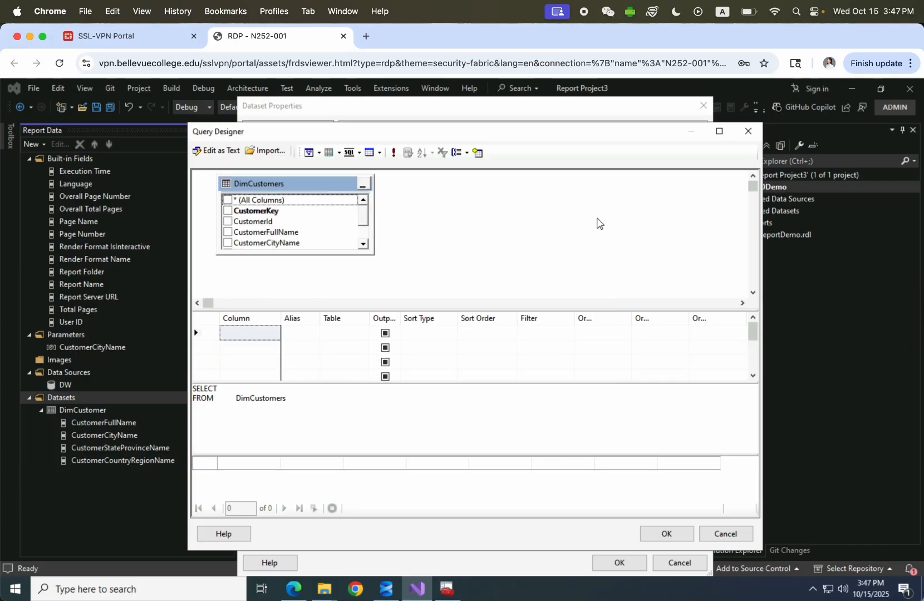
drag(362, 223, 362, 228)
click(228, 232)
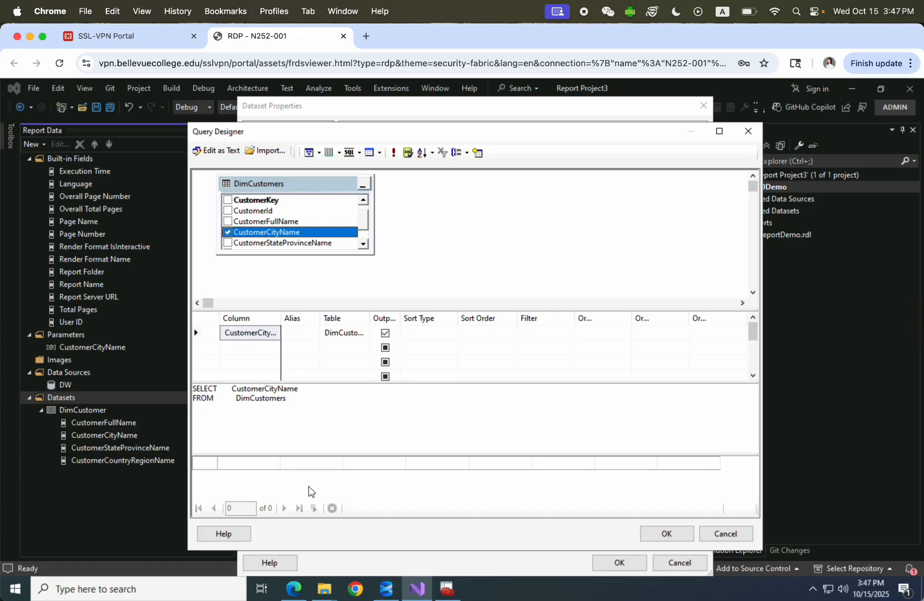
Make the query SELECT DISTINCT CustomerCityName and save the CustomerCities dataset.
click(302, 429)
click(232, 389)
text(DISTINC)
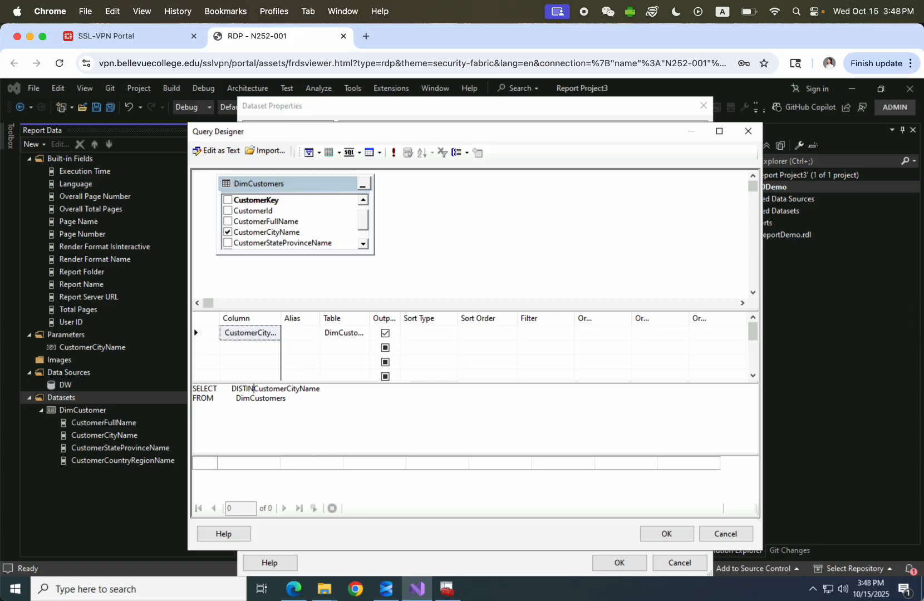
text(T)
click(351, 423)
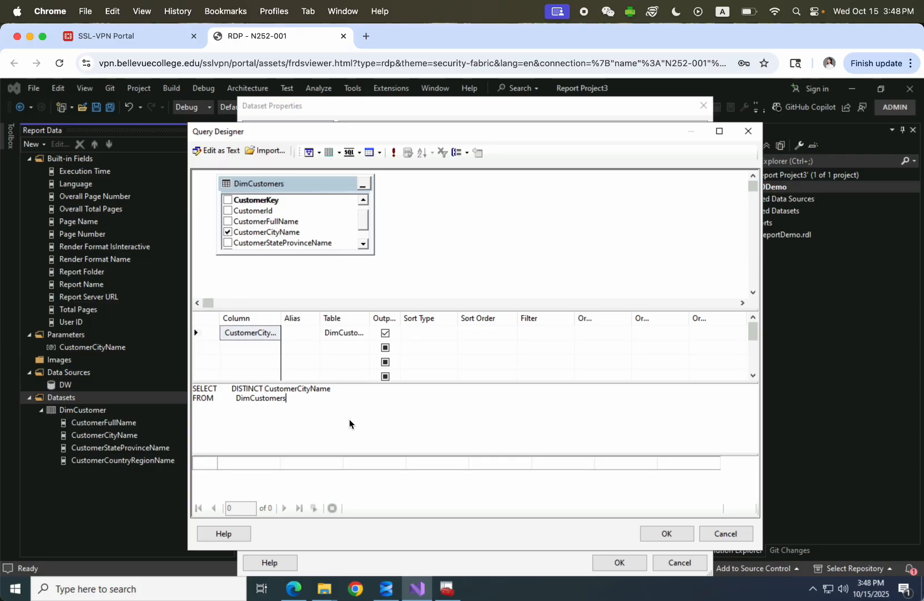
click(250, 398)
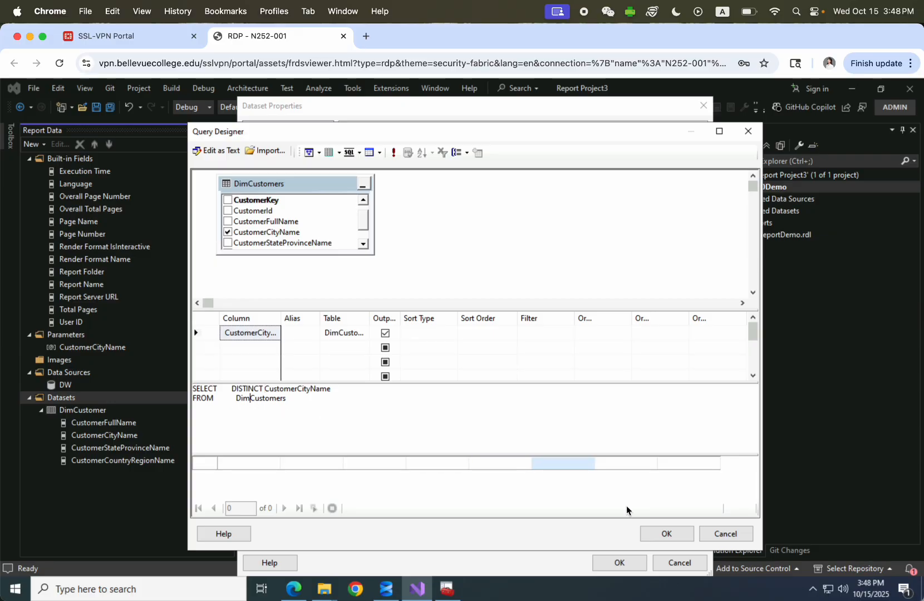
click(666, 533)
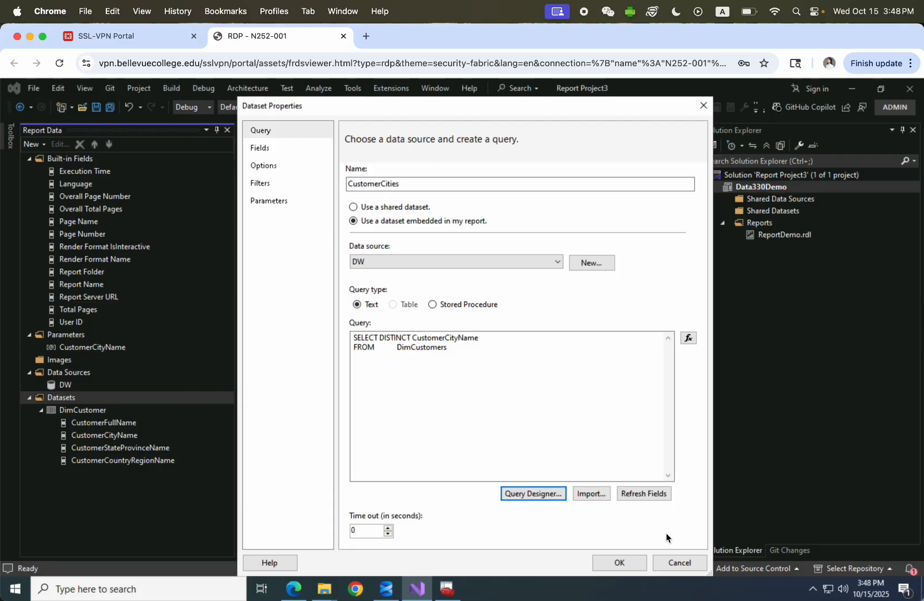
click(609, 560)
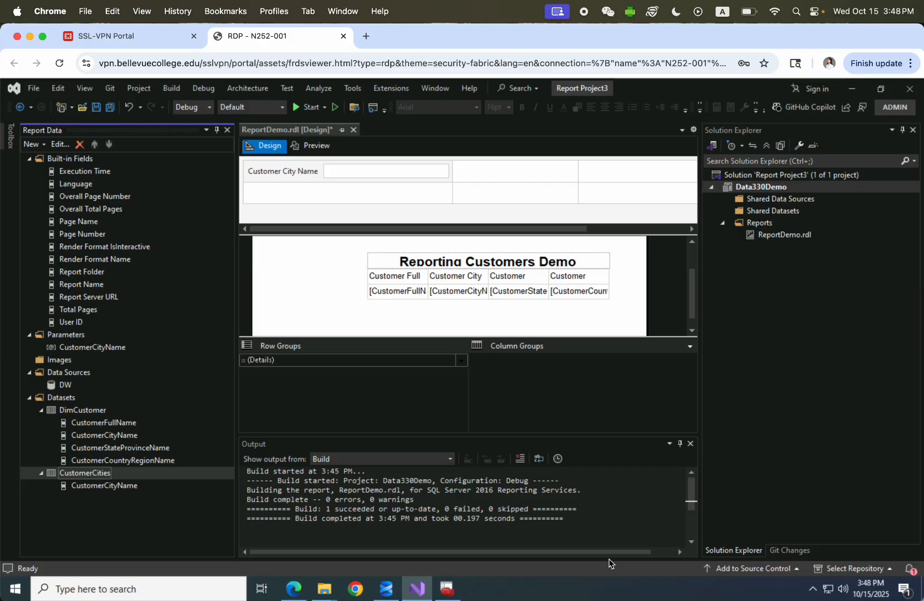
Have the CustomerCityName parameter get its available values from a query, using the CustomerCities dataset.
click(97, 488)
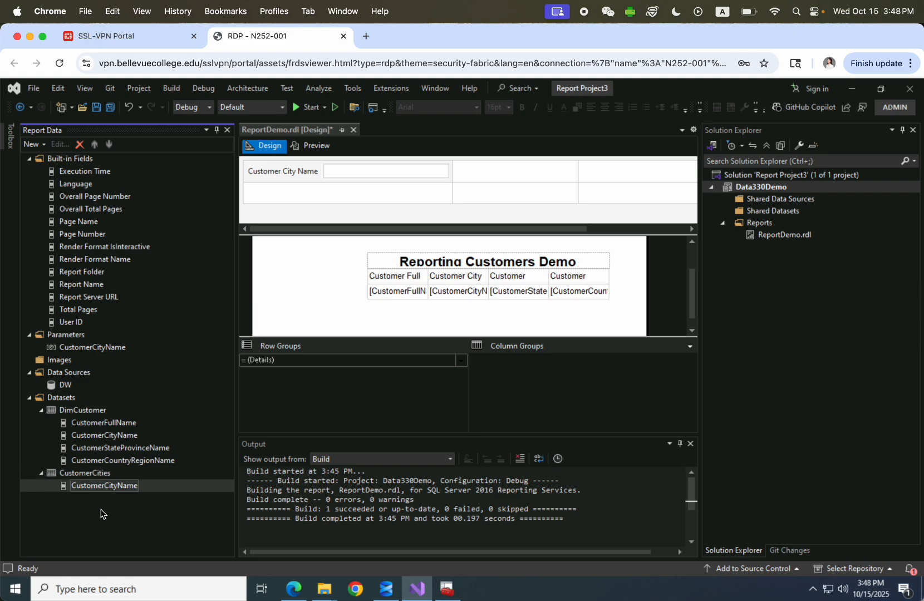
click(113, 349)
right_click(113, 352)
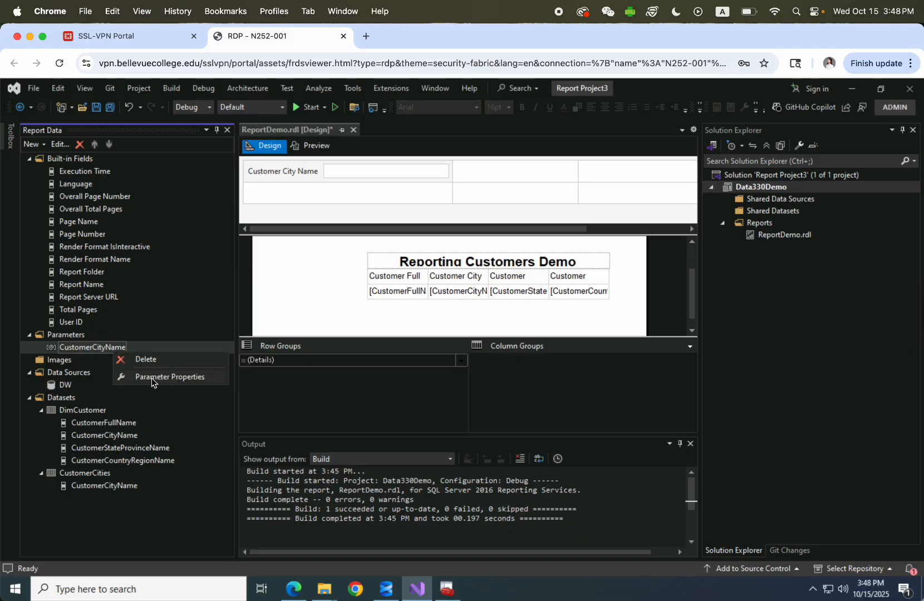
click(151, 378)
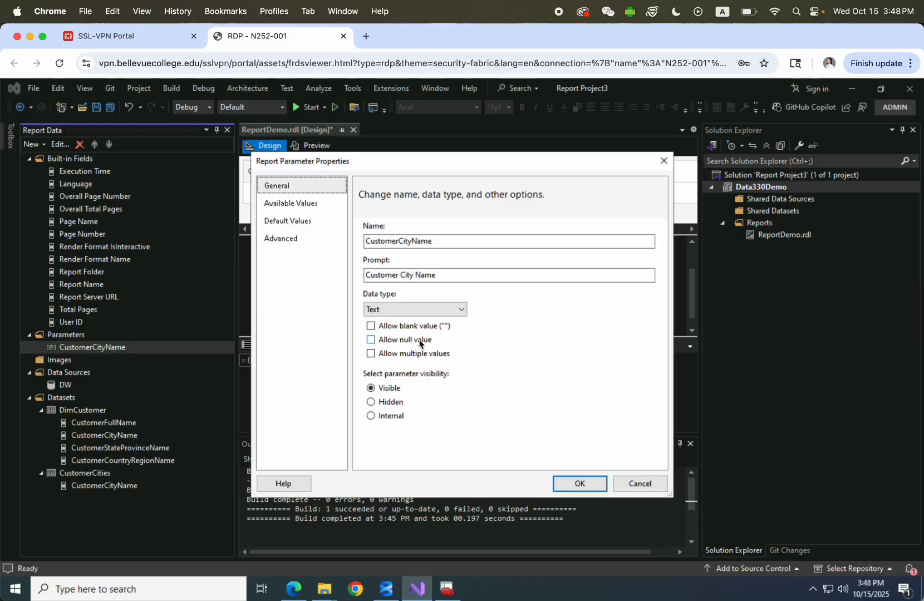
click(283, 206)
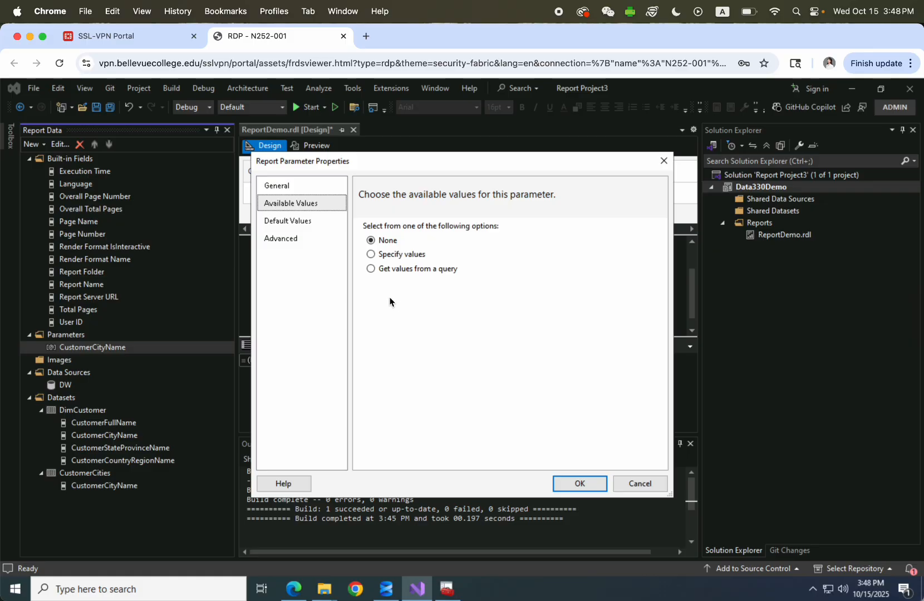
click(371, 270)
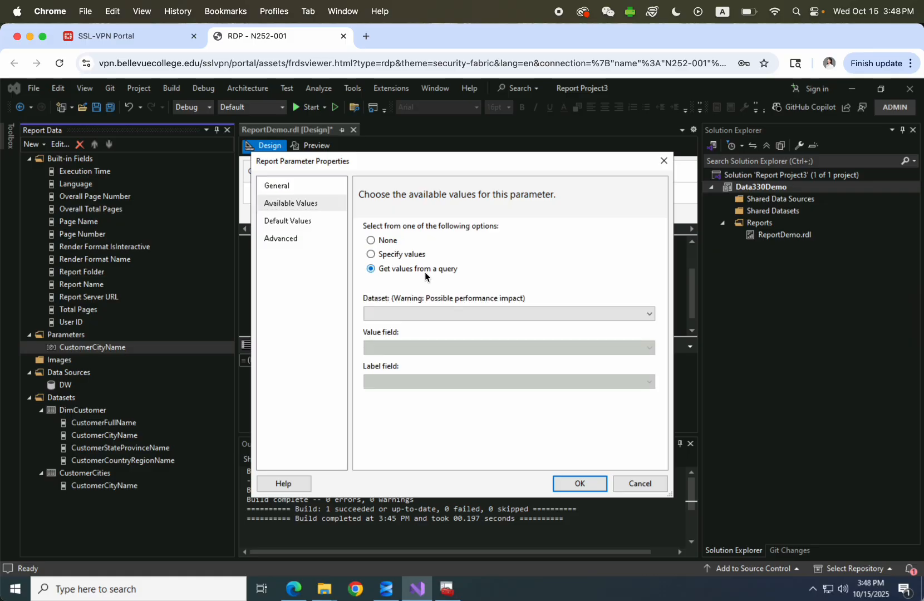
click(439, 315)
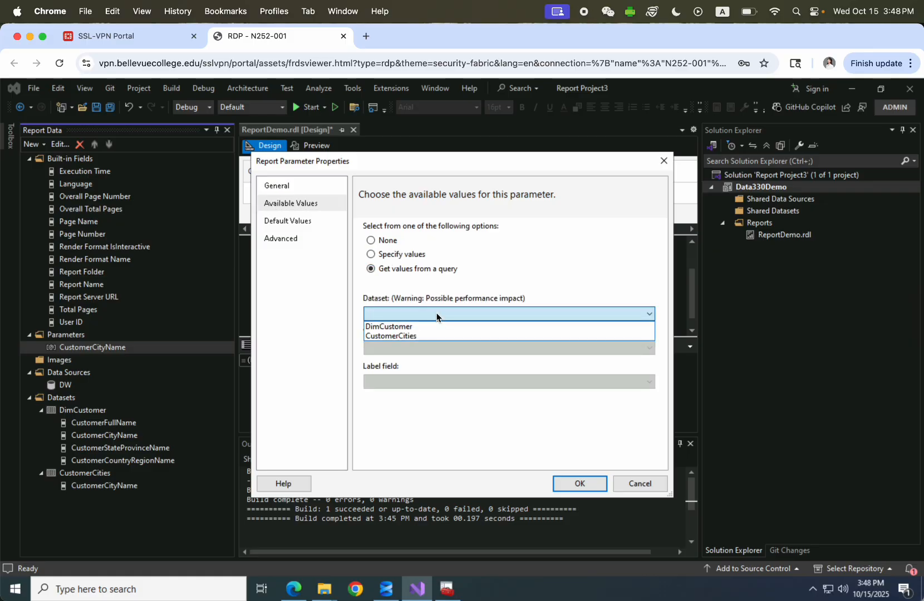
click(407, 337)
Use CustomerCityName as both the value field and the label field, and save the parameter properties.
click(420, 348)
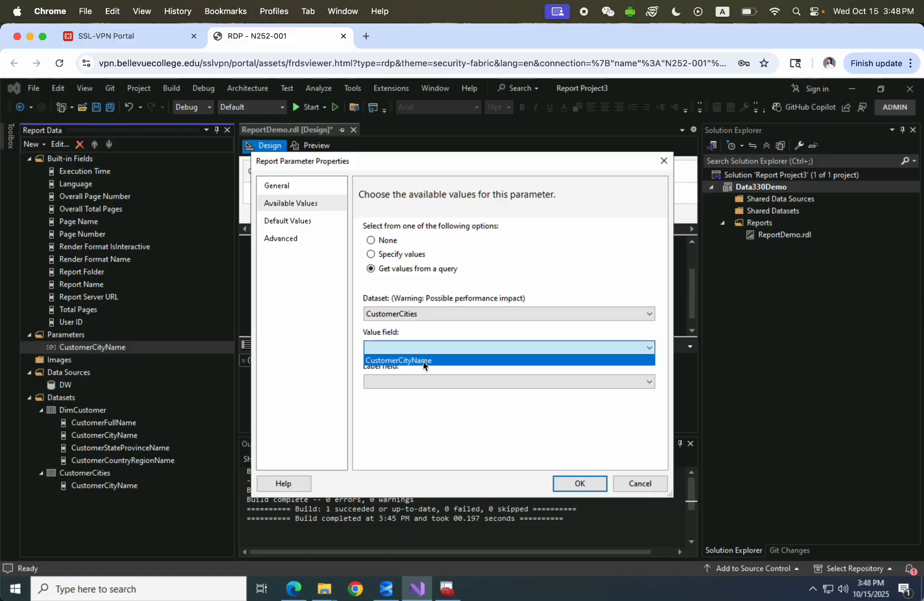
click(423, 361)
click(431, 381)
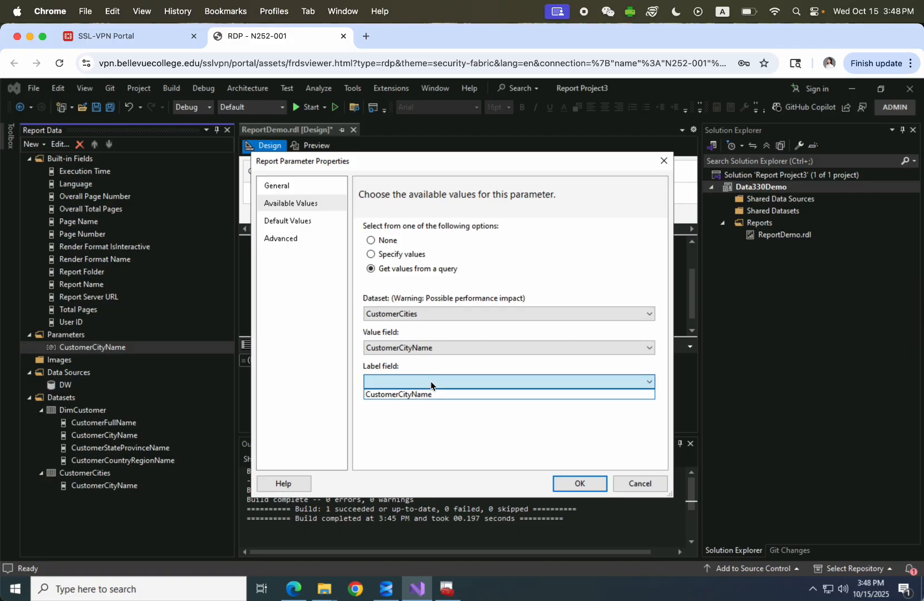
click(402, 395)
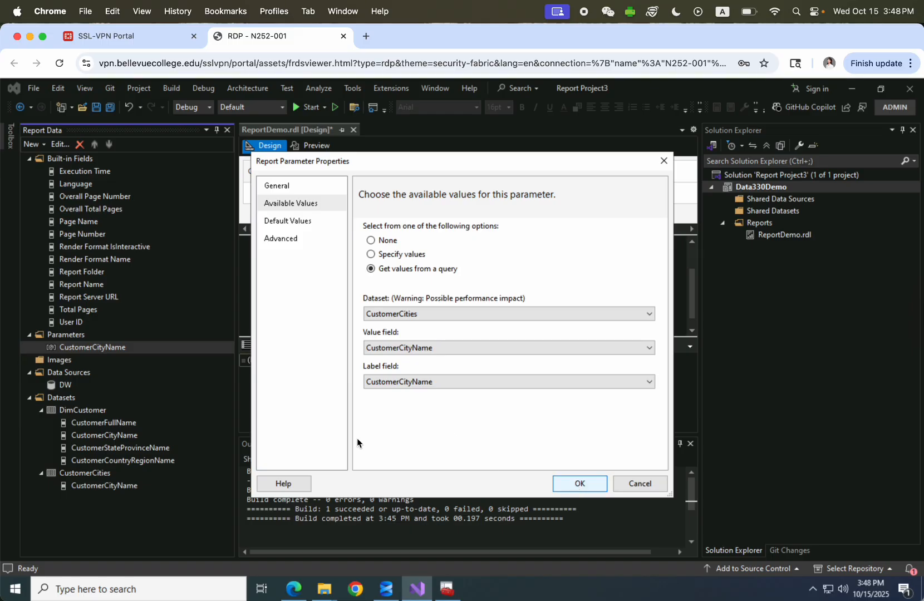
click(570, 480)
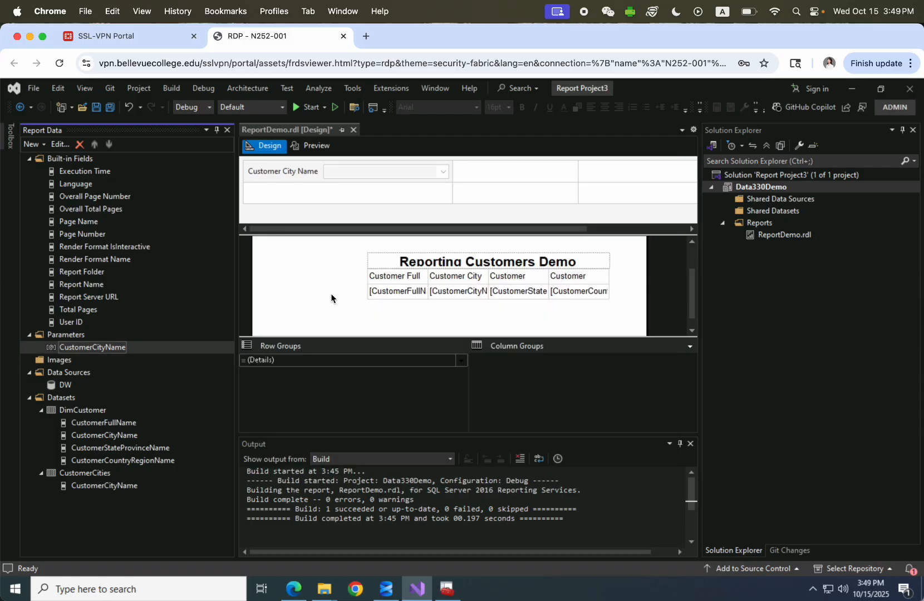
Preview the report and browse the list of cities offered for Customer City Name.
click(131, 409)
click(89, 348)
click(313, 147)
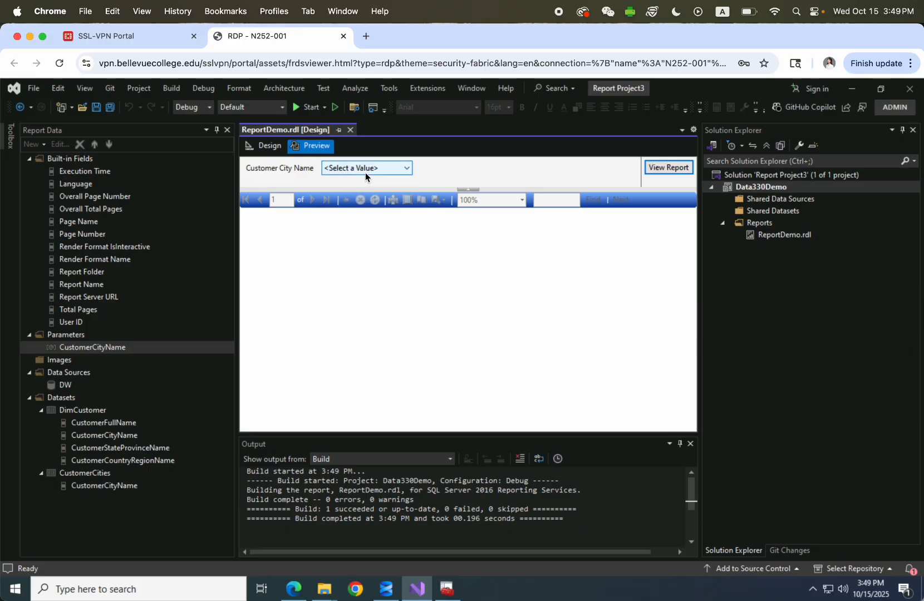
click(407, 168)
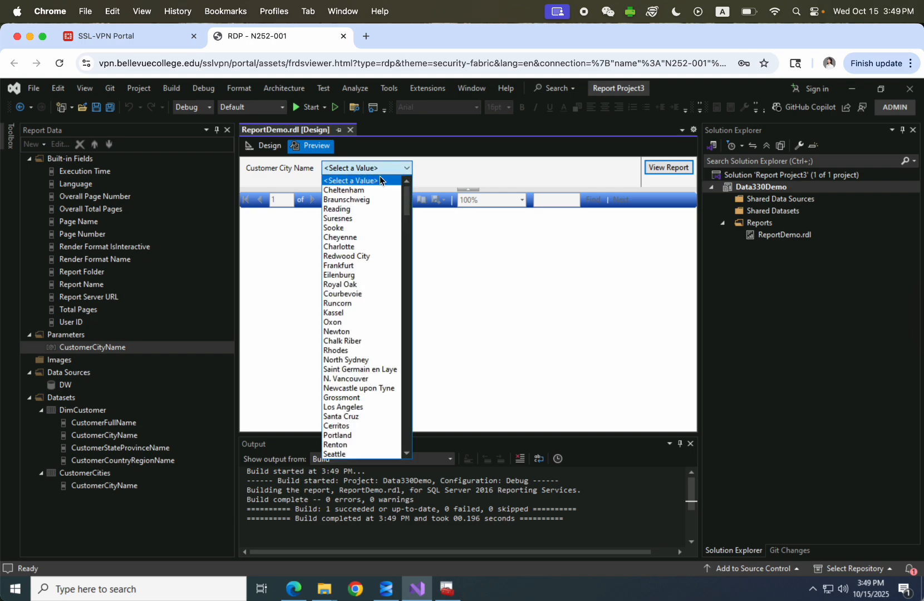
scroll(361, 350, down, 20)
scroll(363, 334, down, 20)
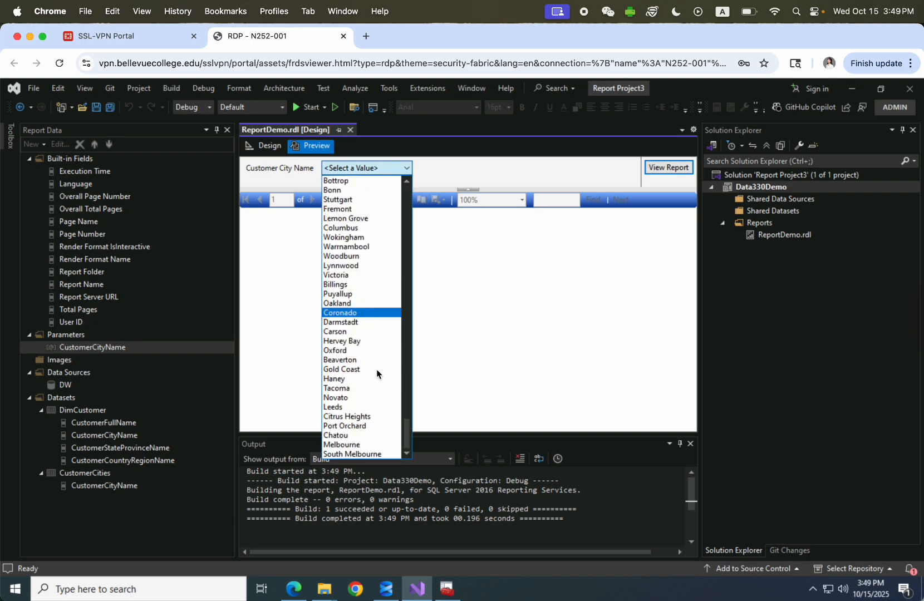
scroll(368, 336, up, 15)
scroll(368, 336, up, 20)
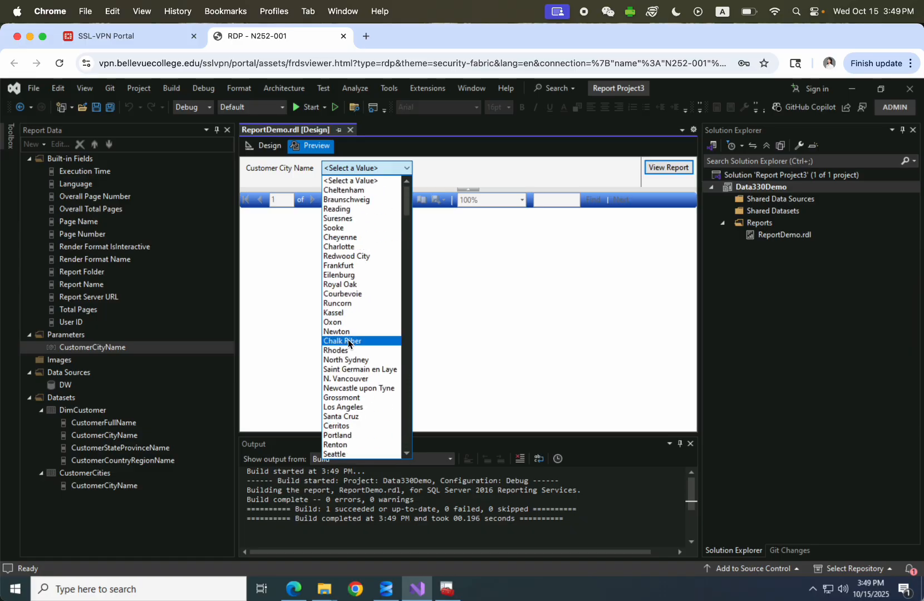
Run the report preview for the city Reading and look through the resulting customer rows.
click(358, 210)
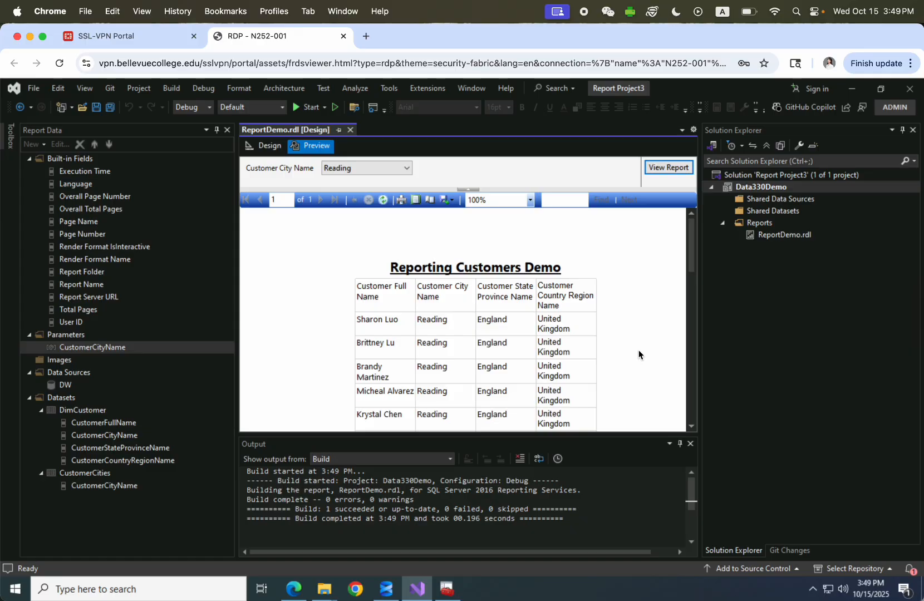
scroll(639, 354, down, 1)
drag(689, 263, 688, 401)
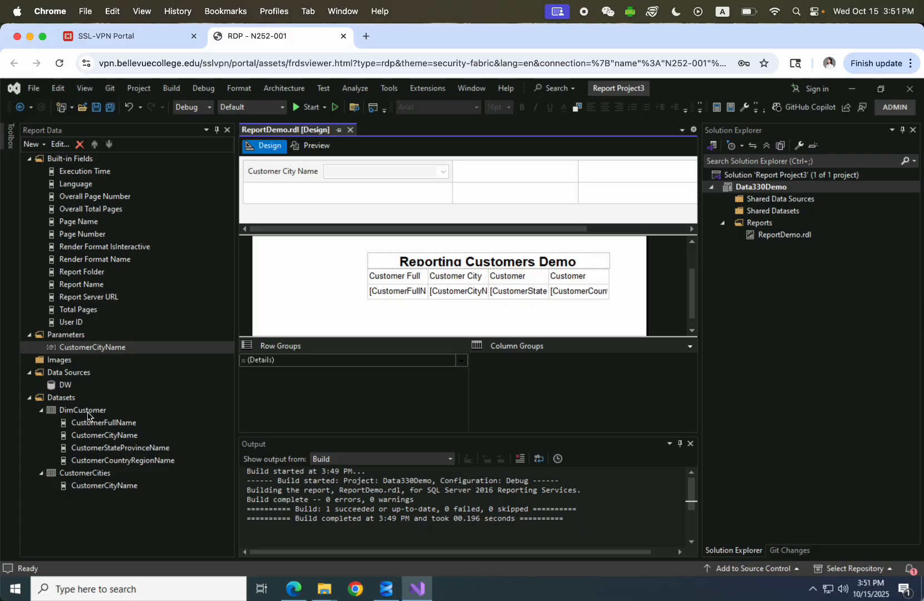
click(89, 412)
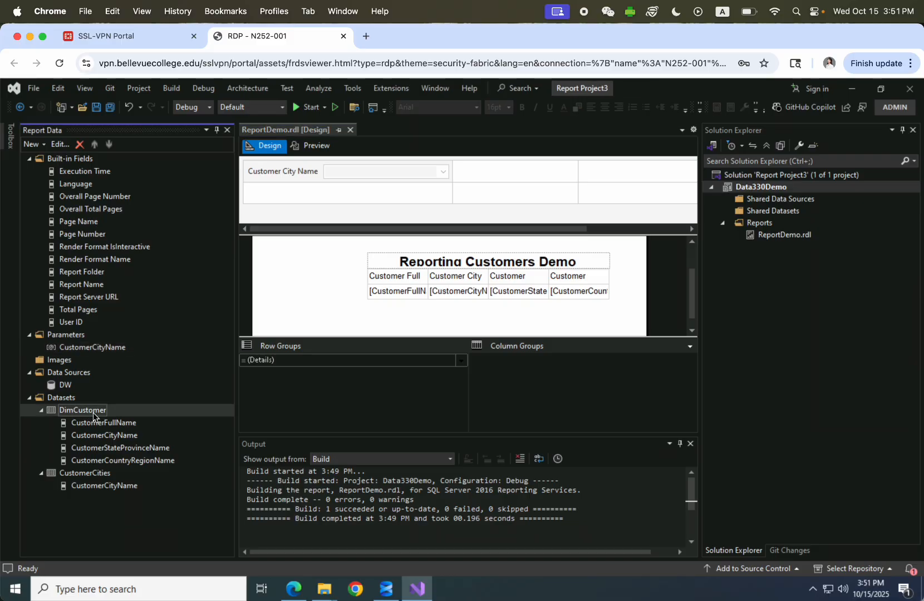
right_click(112, 416)
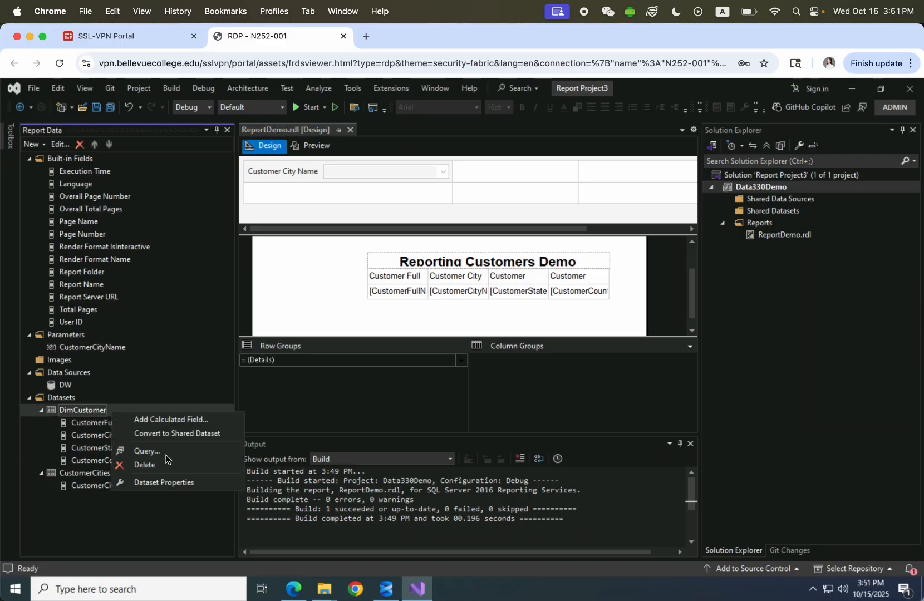
click(163, 482)
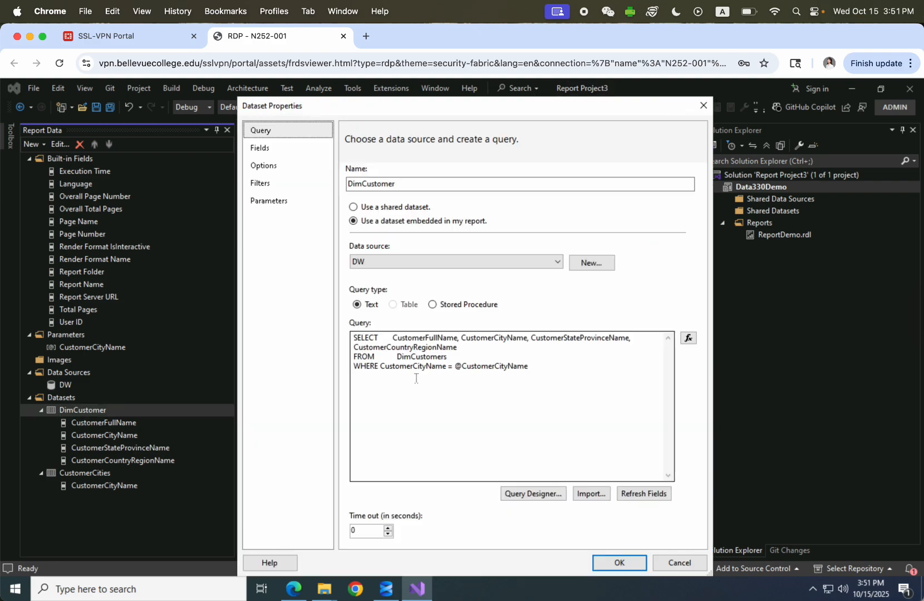
click(530, 366)
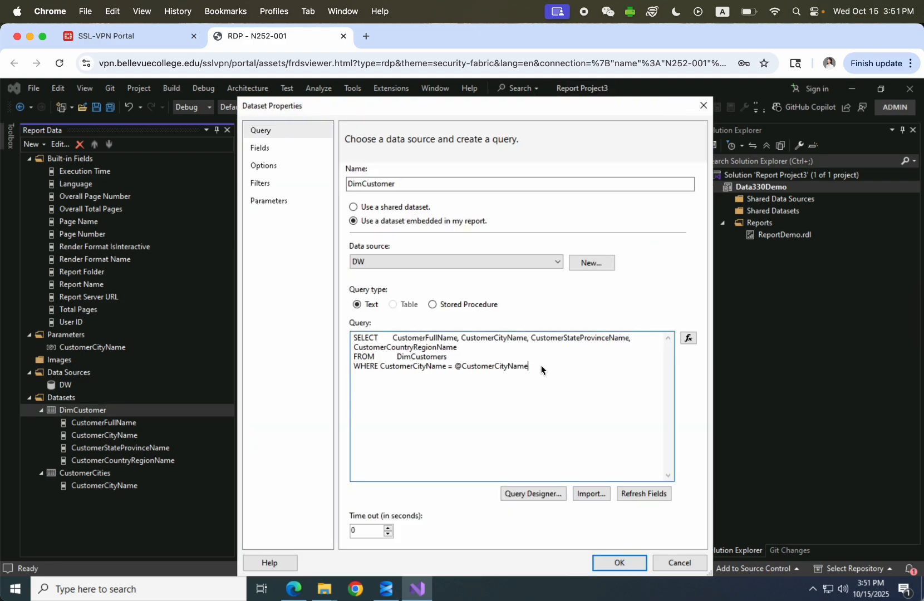
double_click(391, 366)
click(546, 373)
double_click(426, 367)
click(538, 371)
text(ND CustomerstateProvincename)
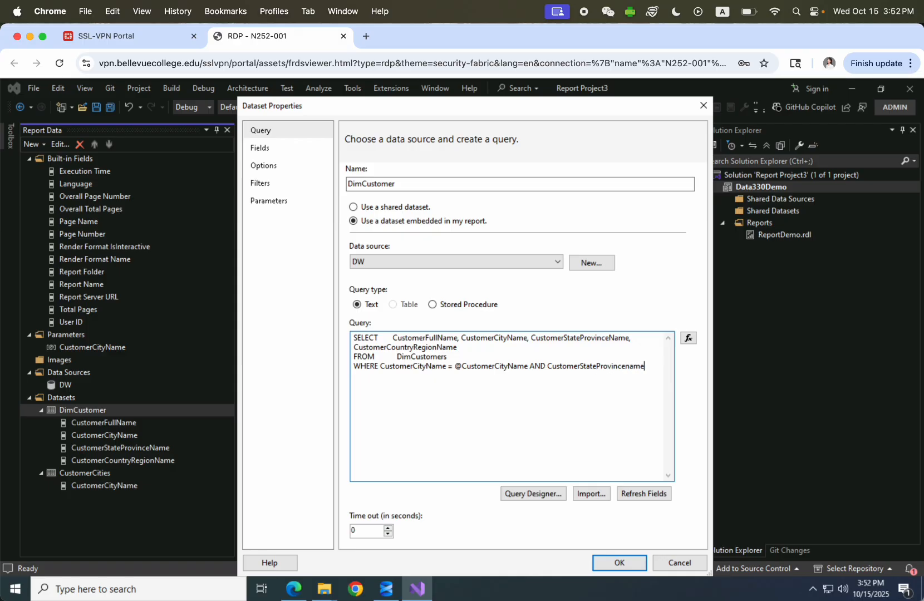
key(BackSpace)
key(BackSpace)
key(BackSpace)
text(Name = @Provinename)
key(BackSpace)
key(BackSpace)
key(BackSpace)
key(BackSpace)
text(Name)
click(607, 564)
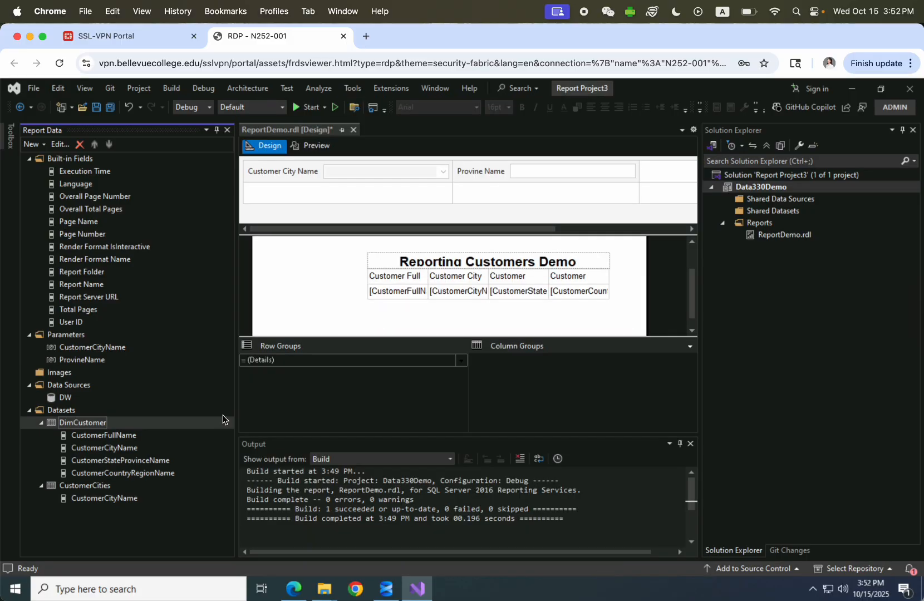
click(67, 336)
click(95, 362)
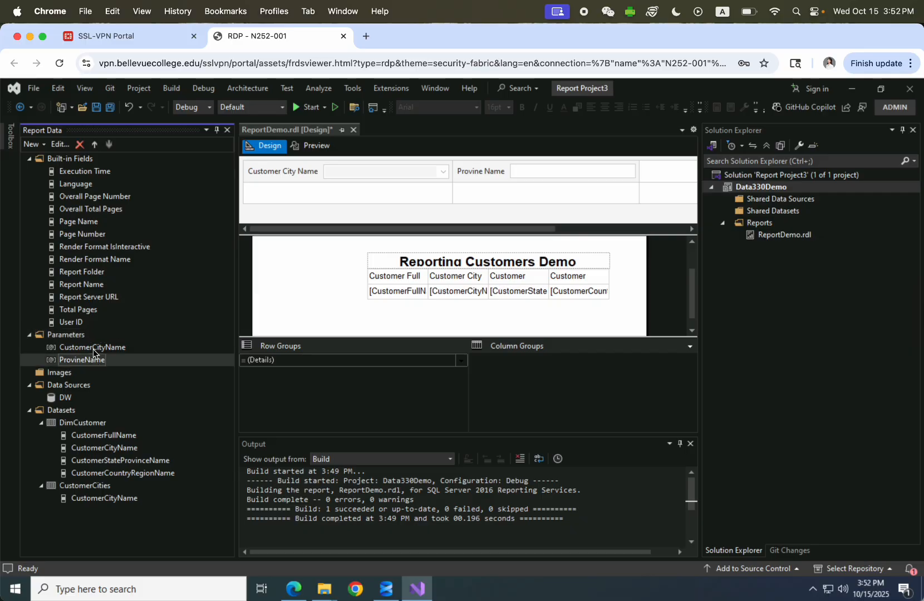
click(93, 348)
click(89, 363)
click(85, 485)
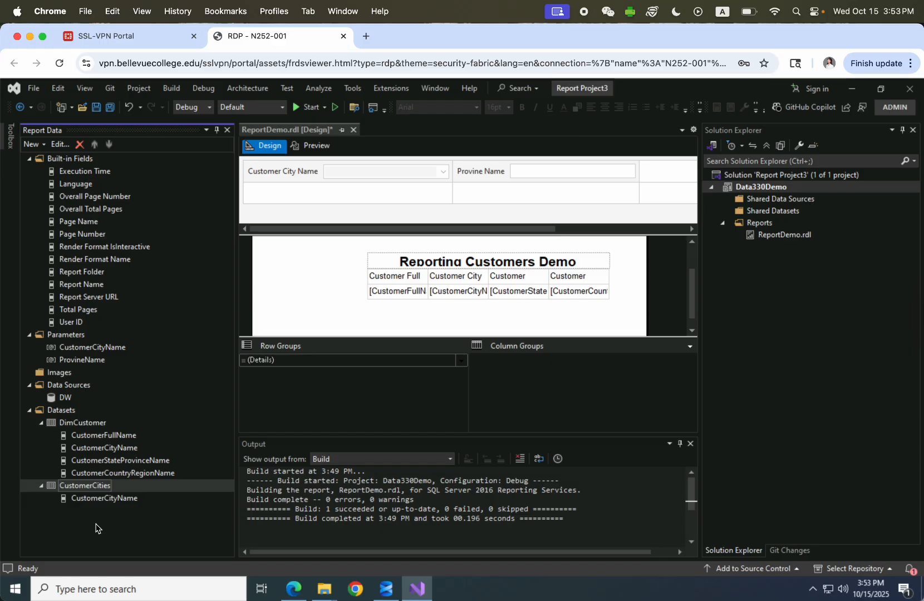
click(86, 348)
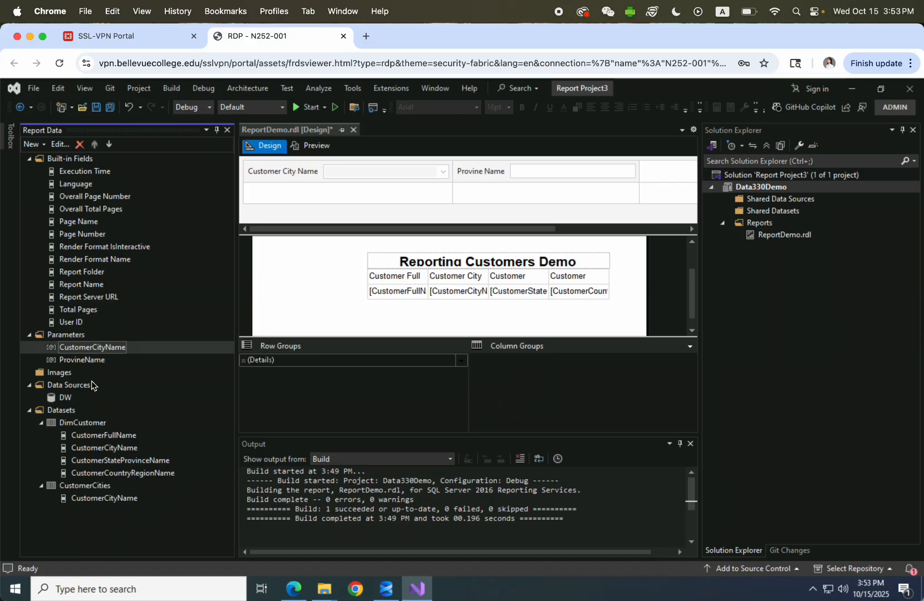
Add a new dataset embedded in the report that uses the DW data source.
right_click(93, 411)
click(112, 422)
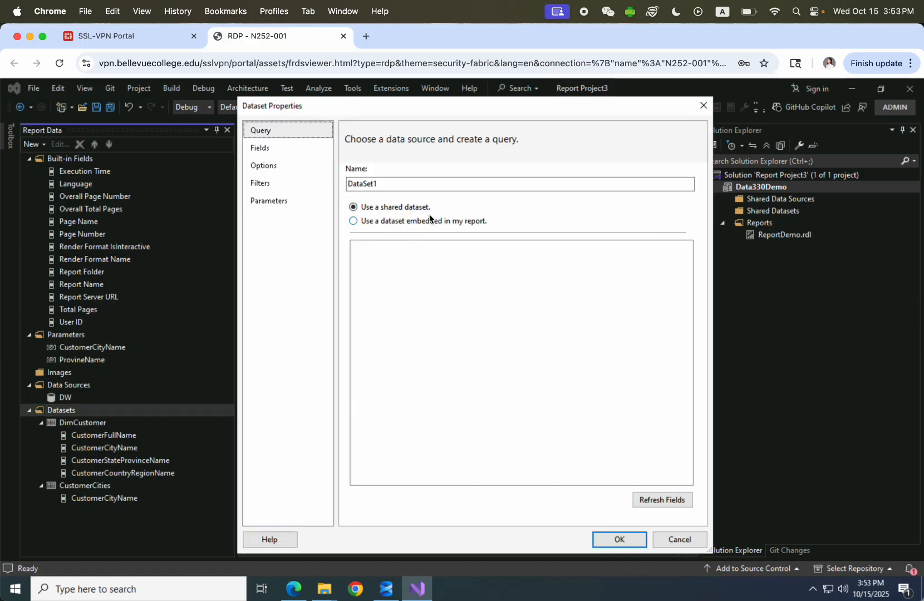
click(353, 221)
click(552, 261)
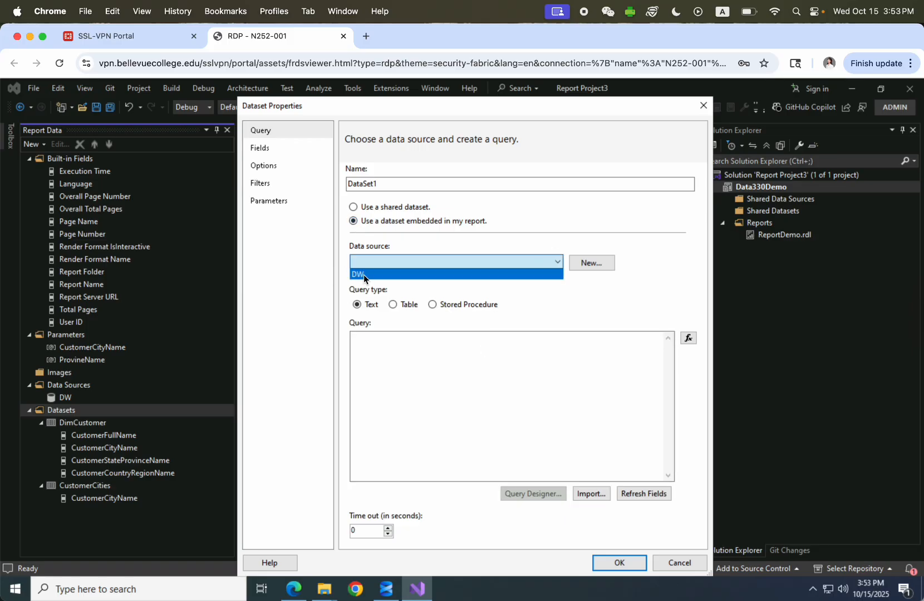
click(364, 274)
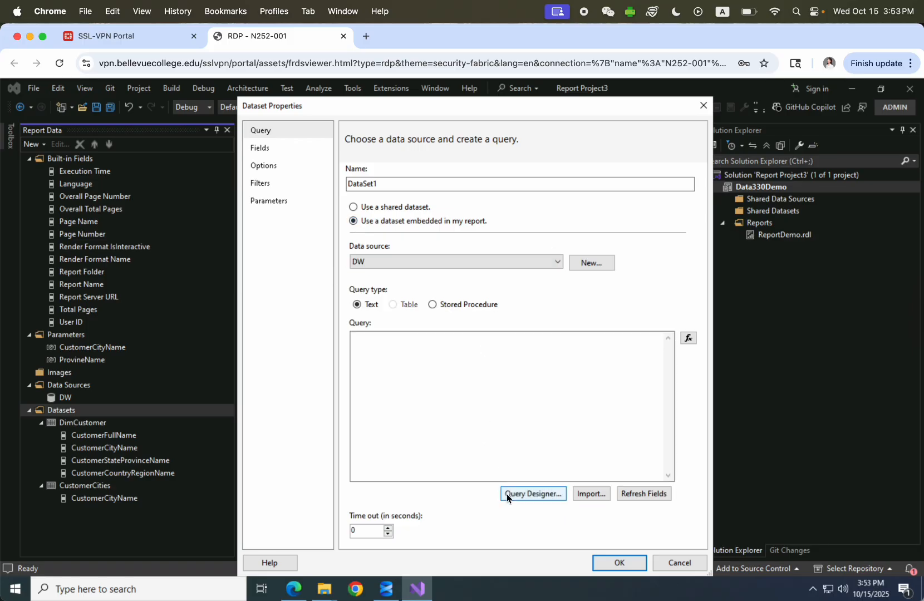
Add the DimCustomers table to the new dataset's query design and output its CustomerStateProvinceName column.
click(527, 494)
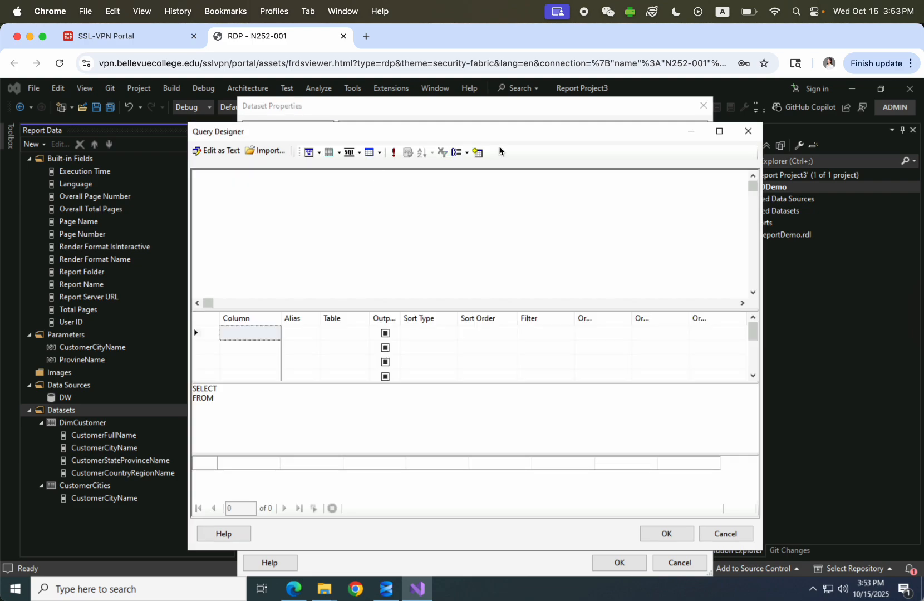
click(480, 158)
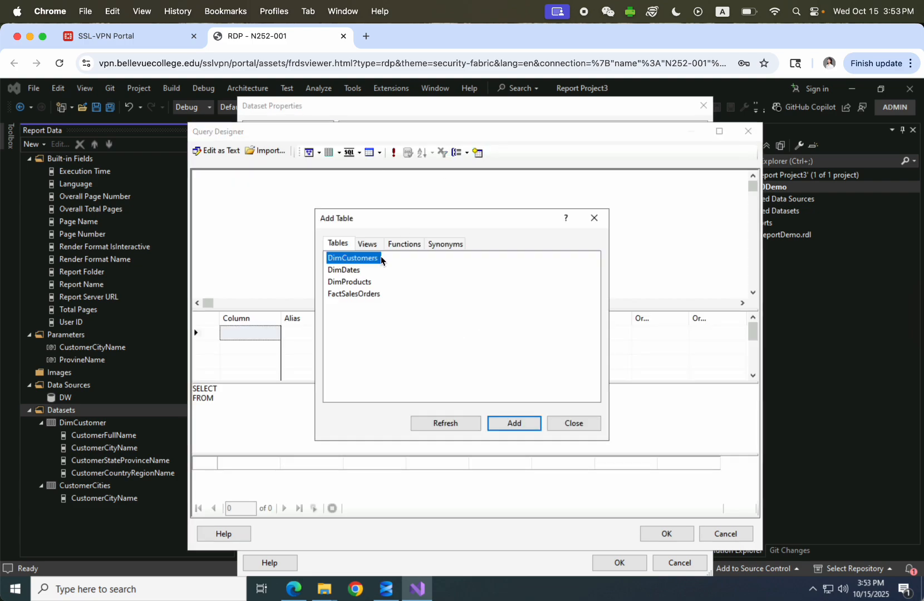
click(506, 424)
click(595, 218)
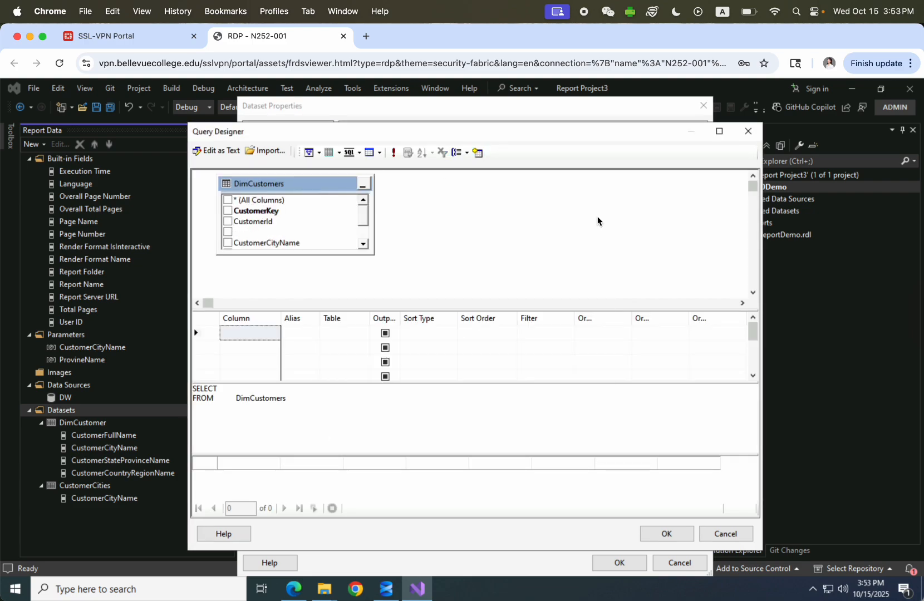
drag(363, 219, 365, 230)
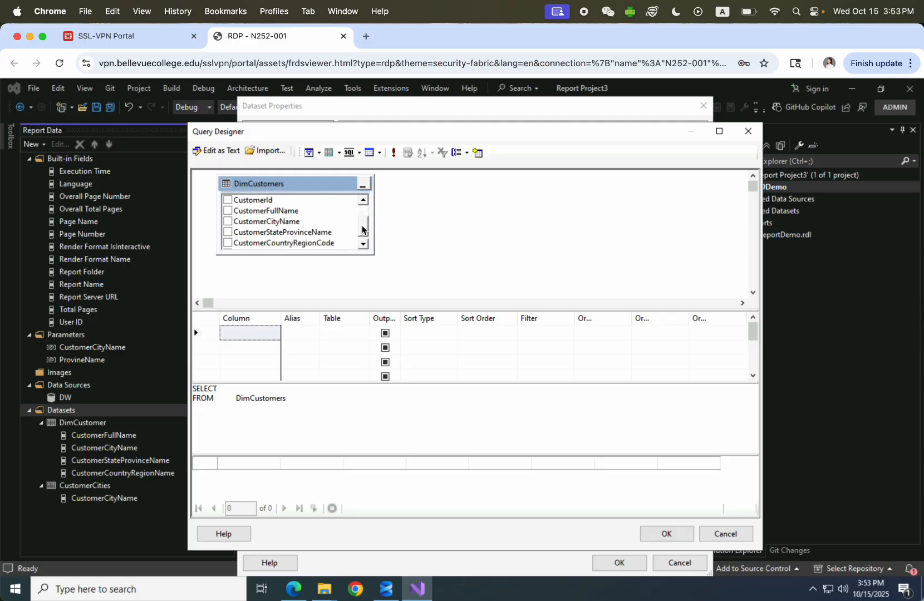
click(228, 222)
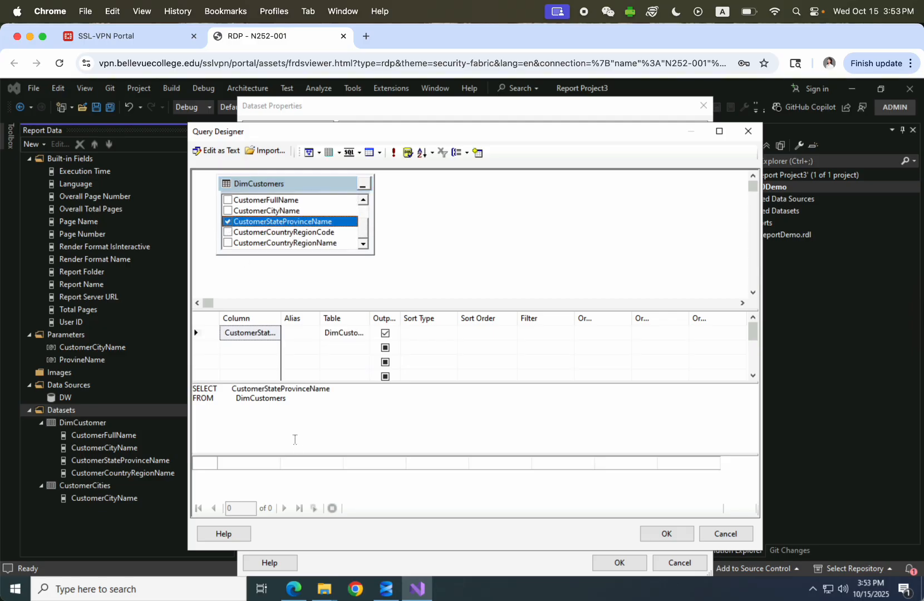
Make the query return only distinct CustomerStateProvinceName values, and save the query and the dataset.
click(294, 440)
click(232, 389)
text(Distinct)
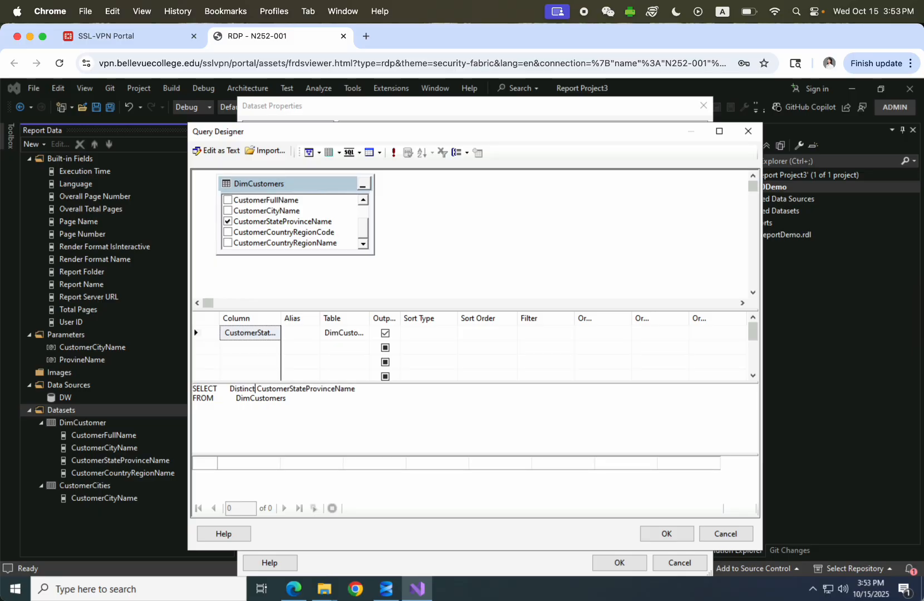
click(308, 412)
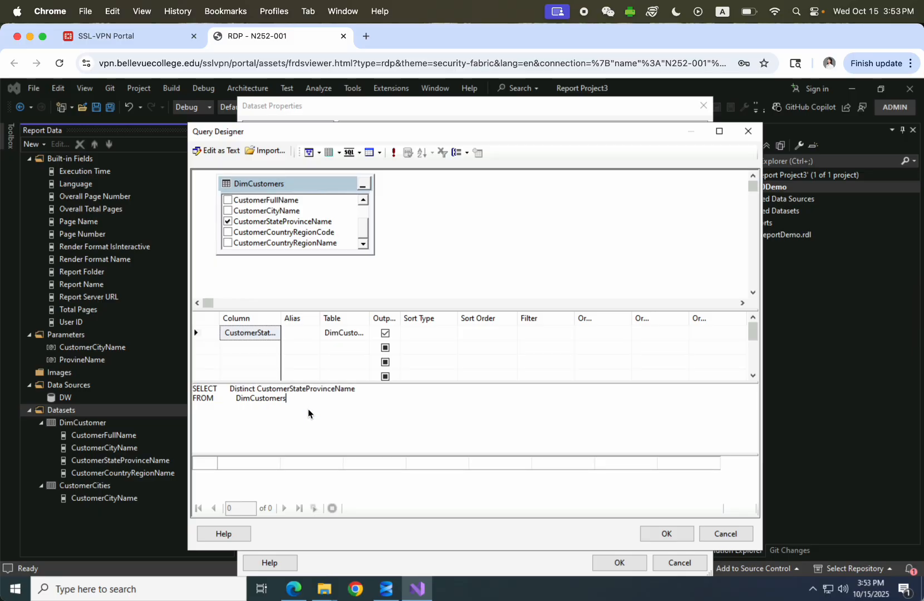
click(663, 535)
click(618, 563)
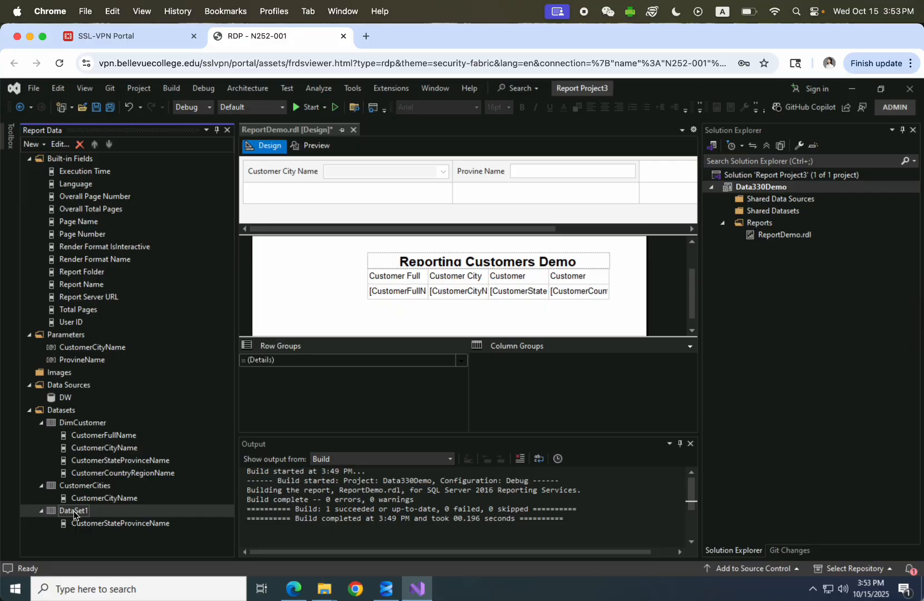
Rename the dataset with the distinct state province names as ProvincesName.
right_click(74, 515)
click(113, 565)
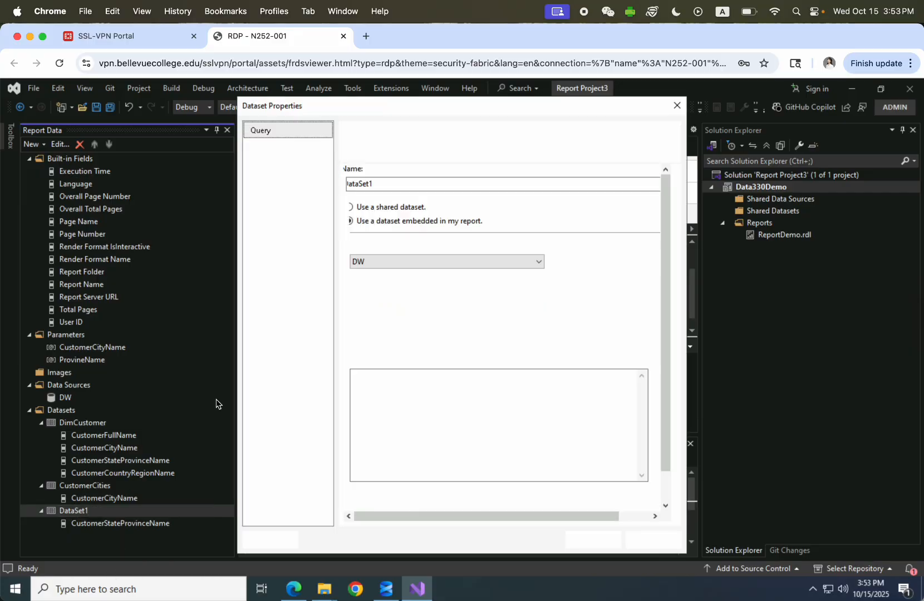
text(prov)
key(BackSpace)
key(BackSpace)
key(BackSpace)
key(BackSpace)
text(Provine)
key(BackSpace)
key(BackSpace)
text(nceDW)
key(BackSpace)
text(atas)
key(BackSpace)
key(BackSpace)
key(BackSpace)
key(BackSpace)
key(BackSpace)
key(BackSpace)
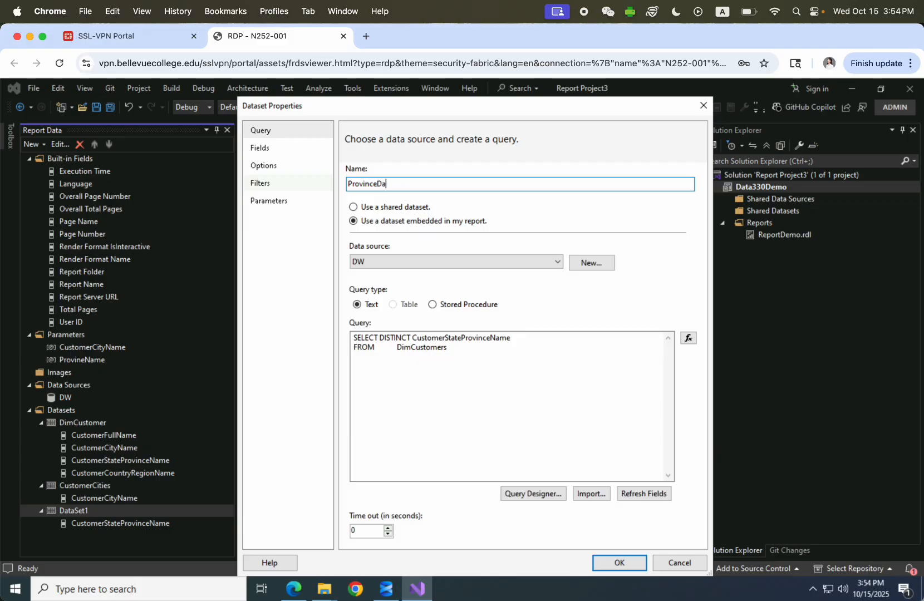
text(sName)
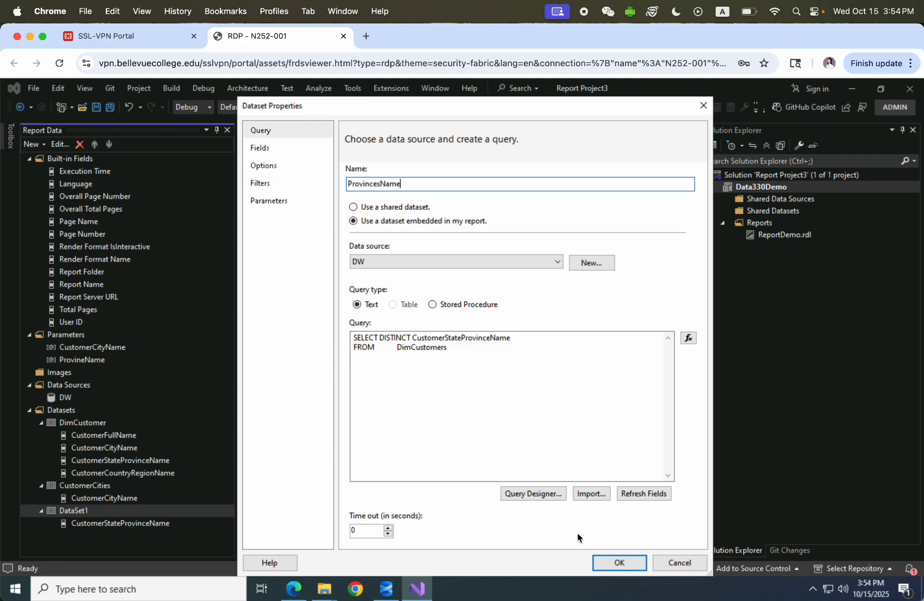
click(615, 563)
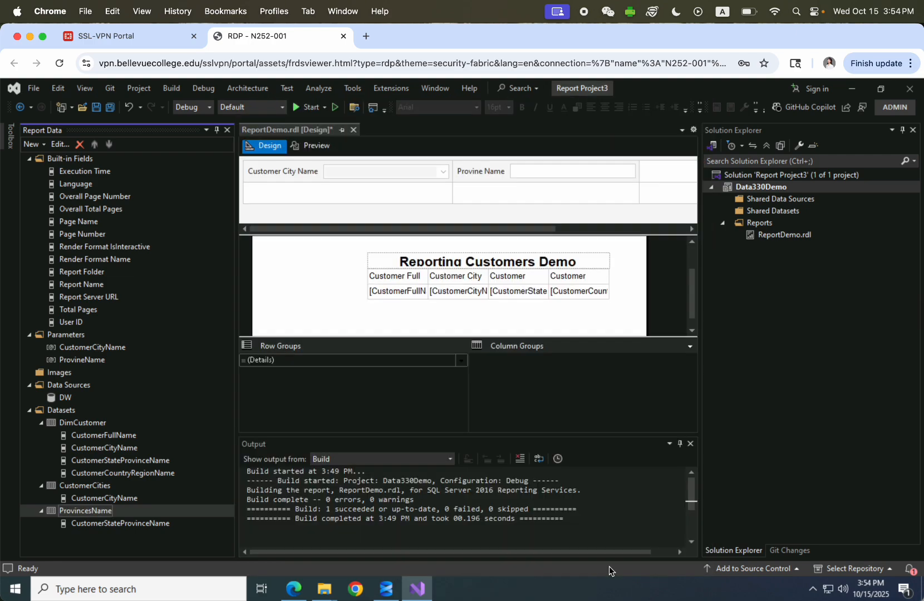
Have the ProvineName parameter get its available values from a query on the ProvincesName dataset.
right_click(81, 361)
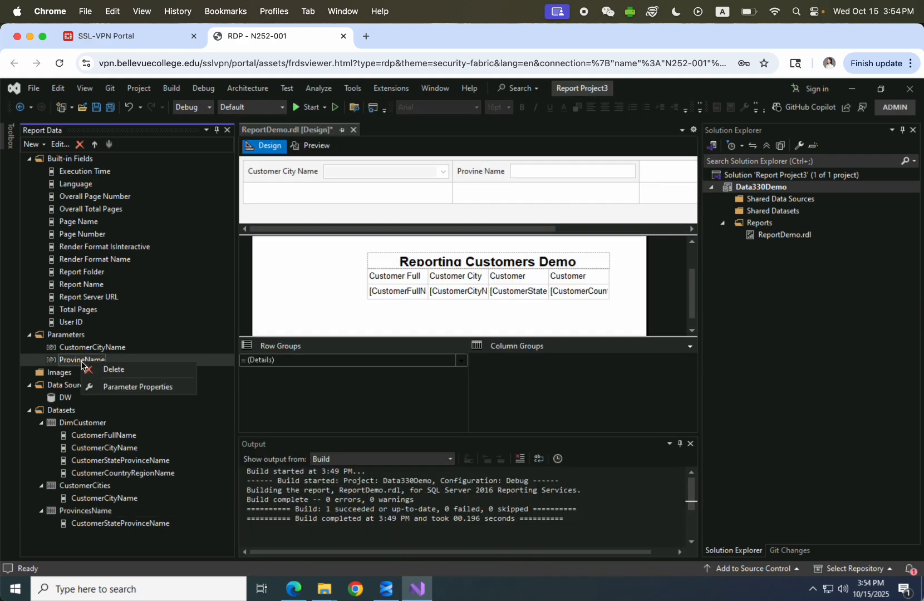
click(123, 389)
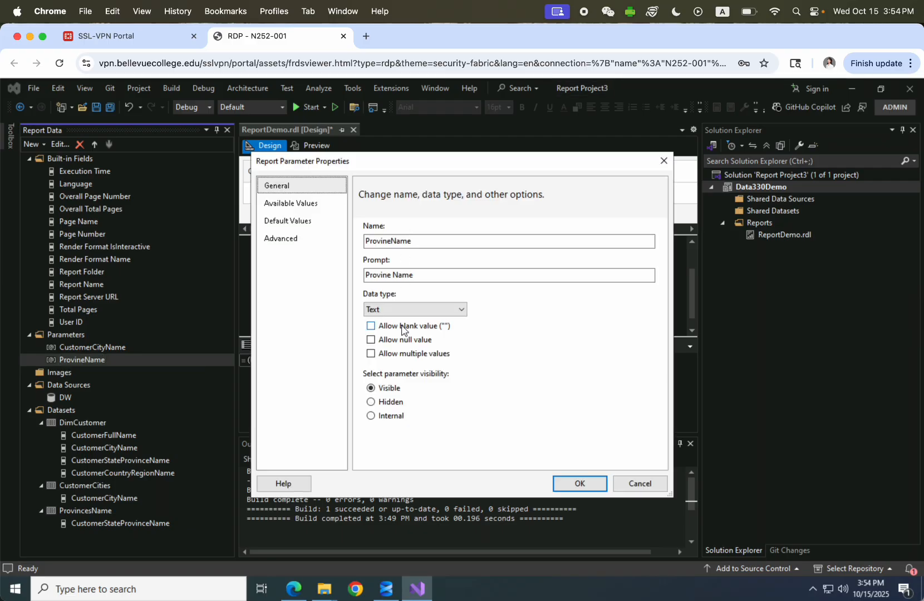
click(274, 204)
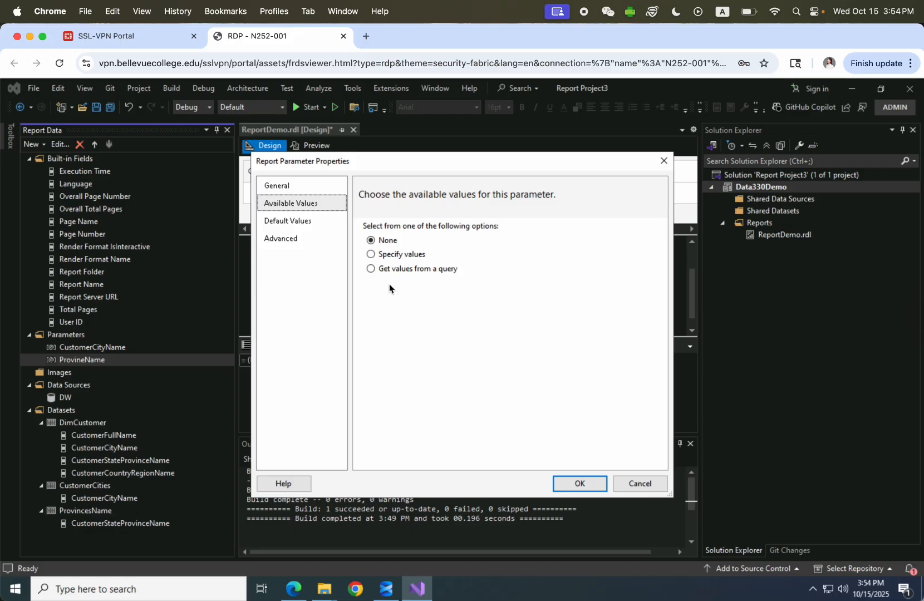
click(372, 268)
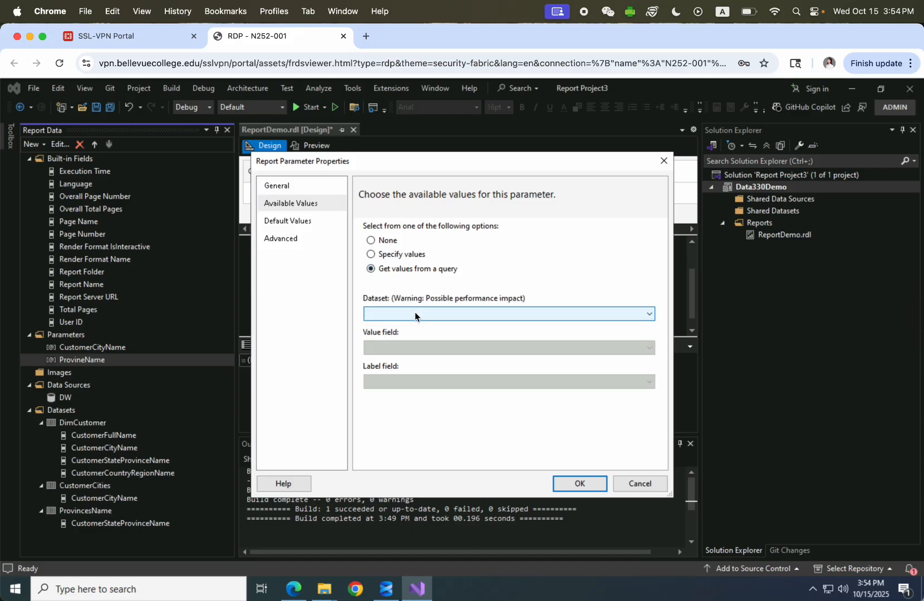
click(415, 314)
click(414, 345)
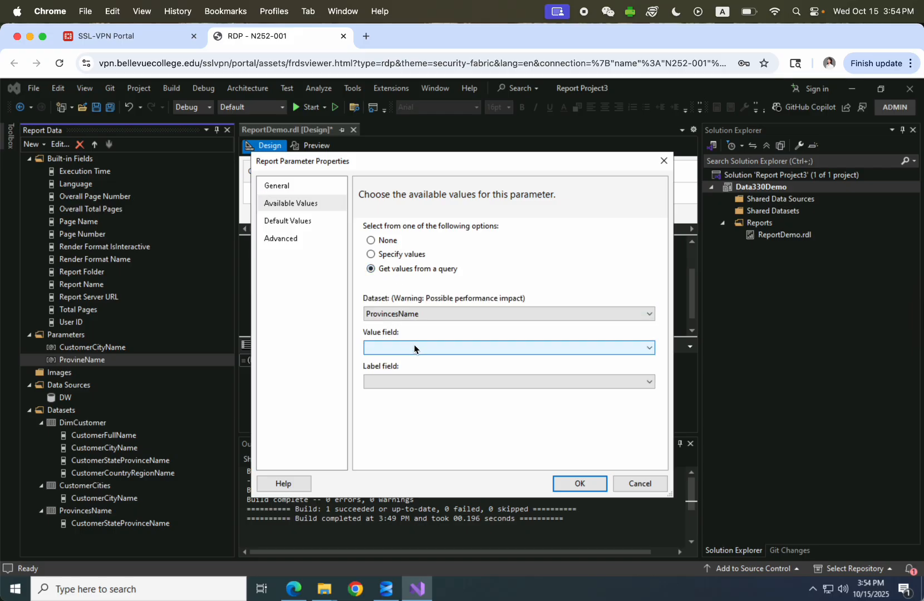
Use CustomerStateProvinceName as both the value field and the label field of ProvineName, and save the parameter.
click(417, 348)
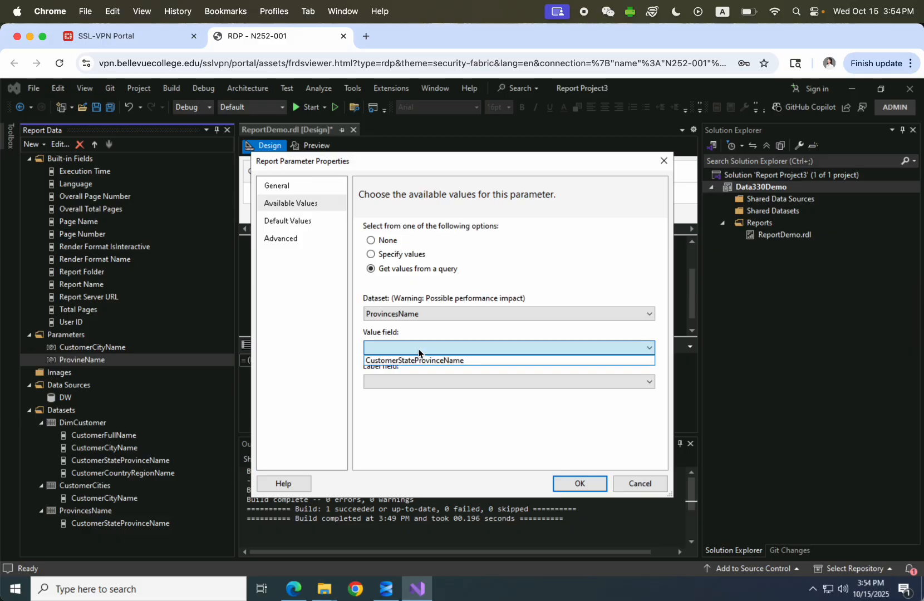
click(420, 361)
click(427, 383)
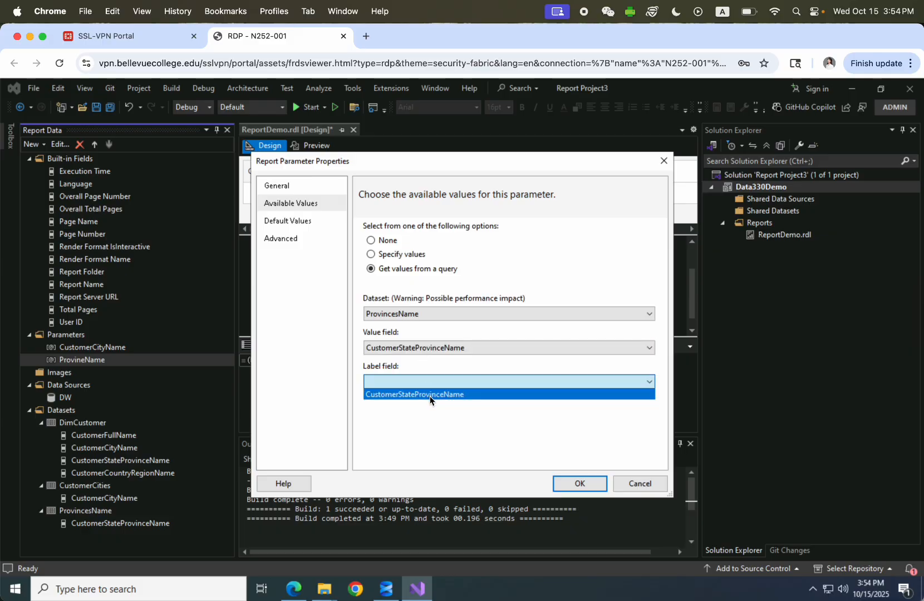
click(429, 394)
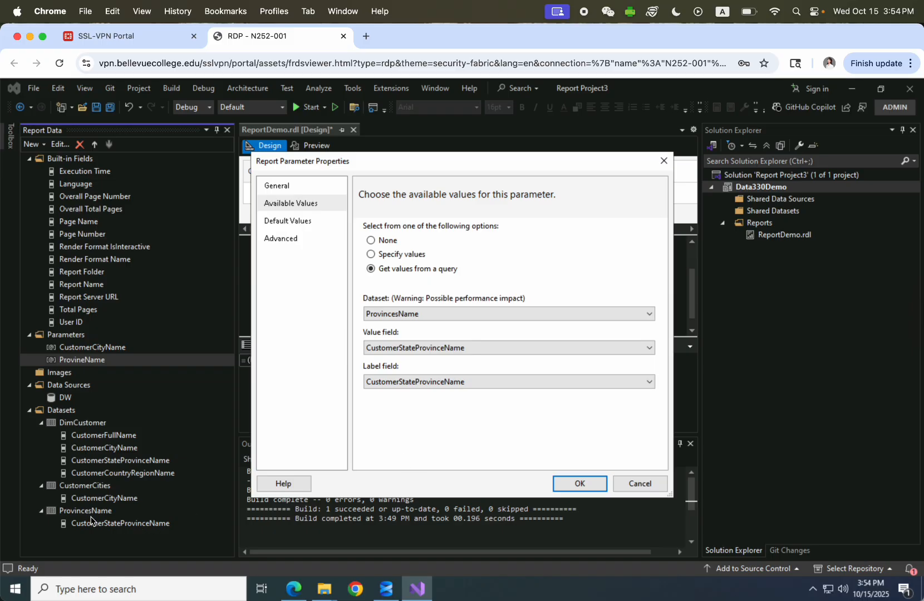
click(579, 483)
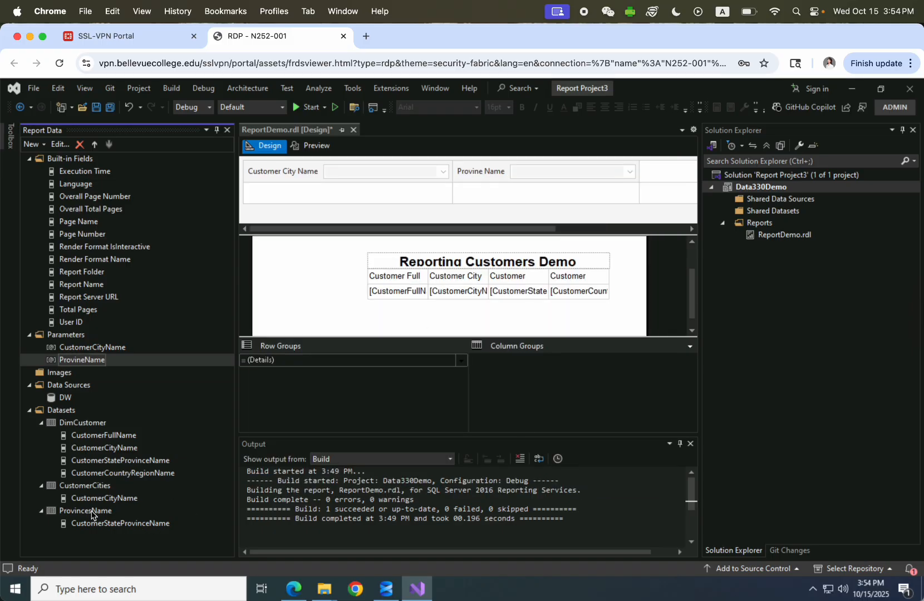
Preview the report for the city Seattle and the province Washington, and look through the resulting customer rows.
click(314, 148)
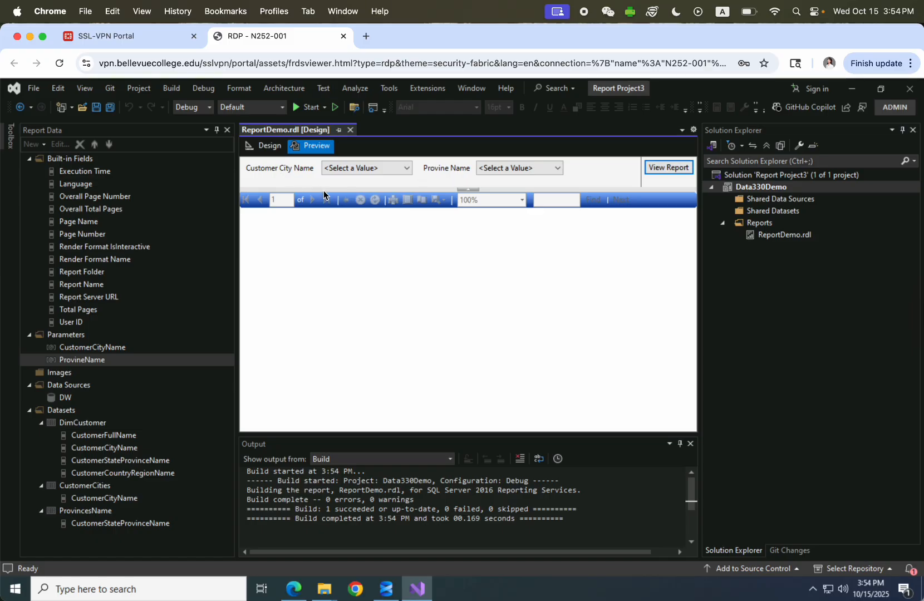
click(408, 168)
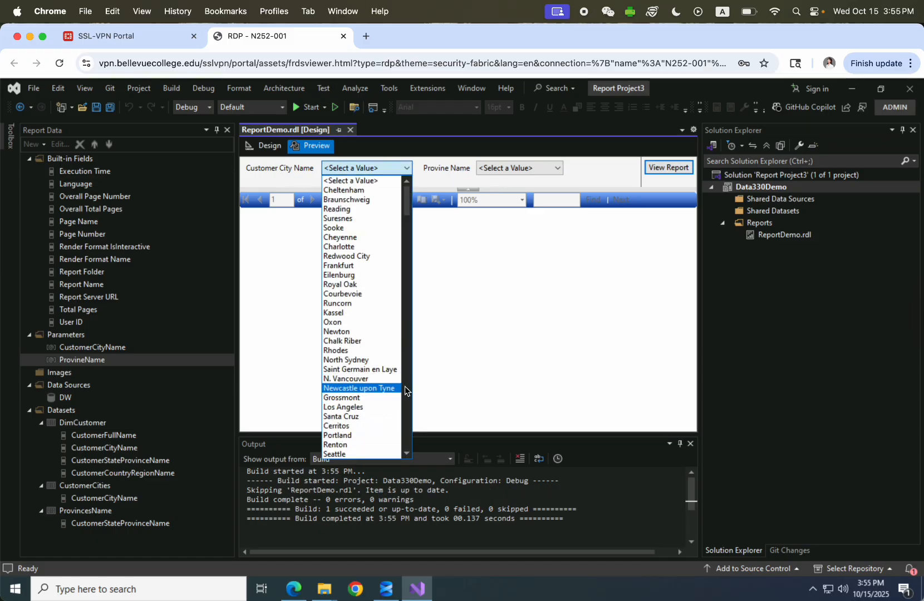
click(344, 455)
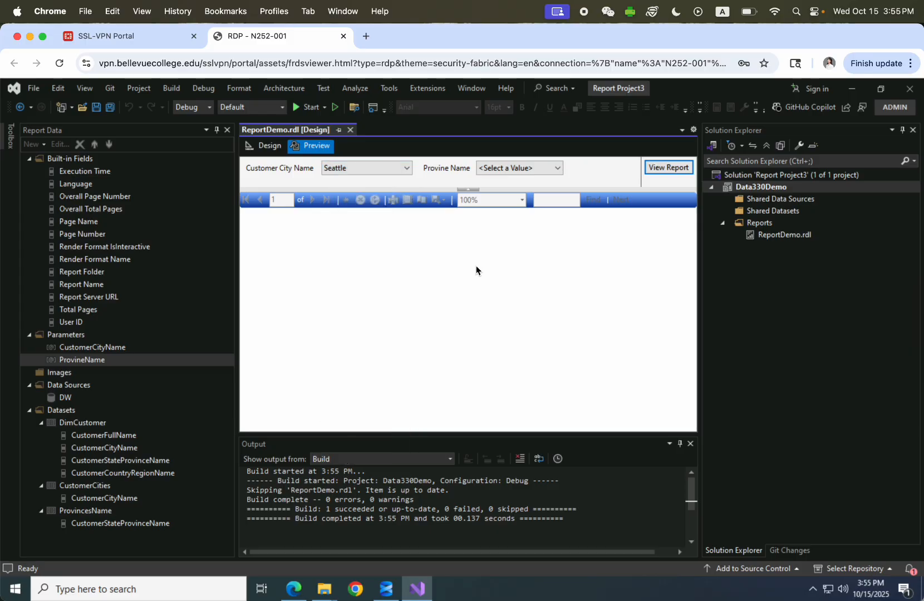
click(515, 168)
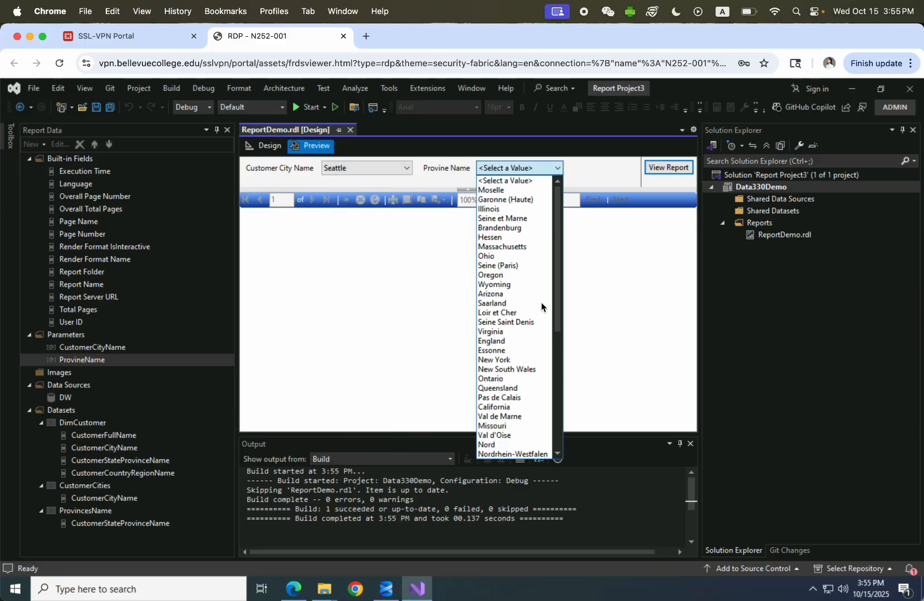
scroll(532, 334, down, 8)
click(509, 269)
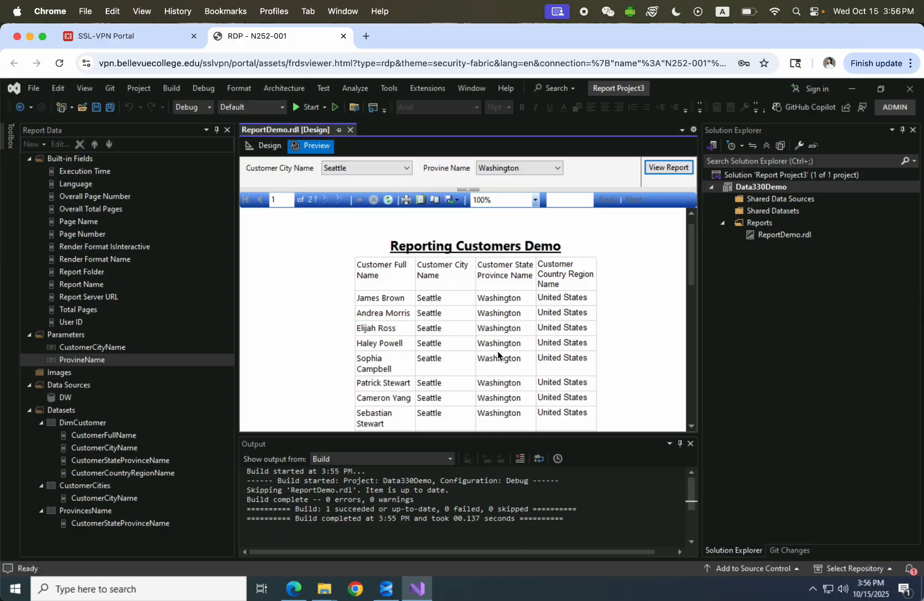
scroll(499, 354, down, 5)
scroll(498, 352, down, 15)
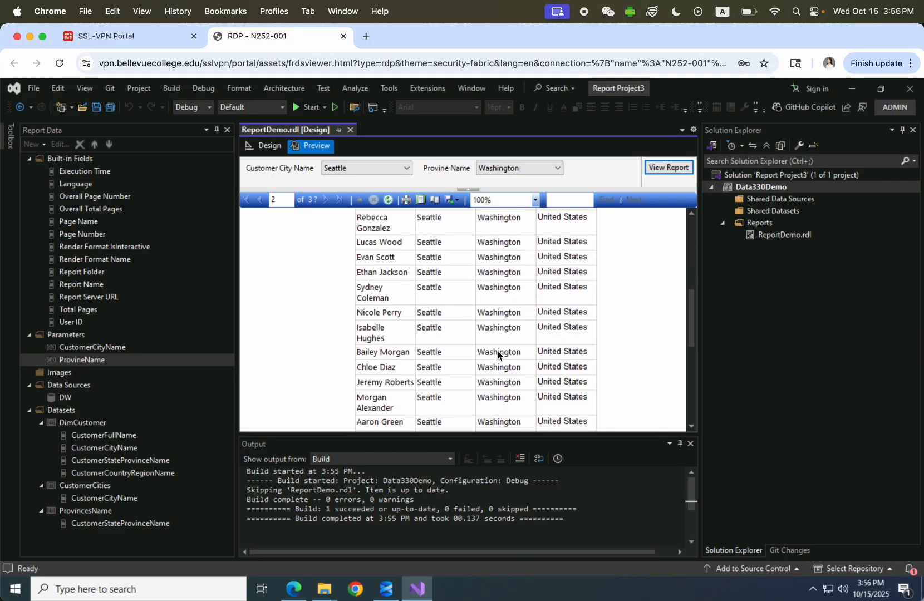
scroll(497, 355, up, 20)
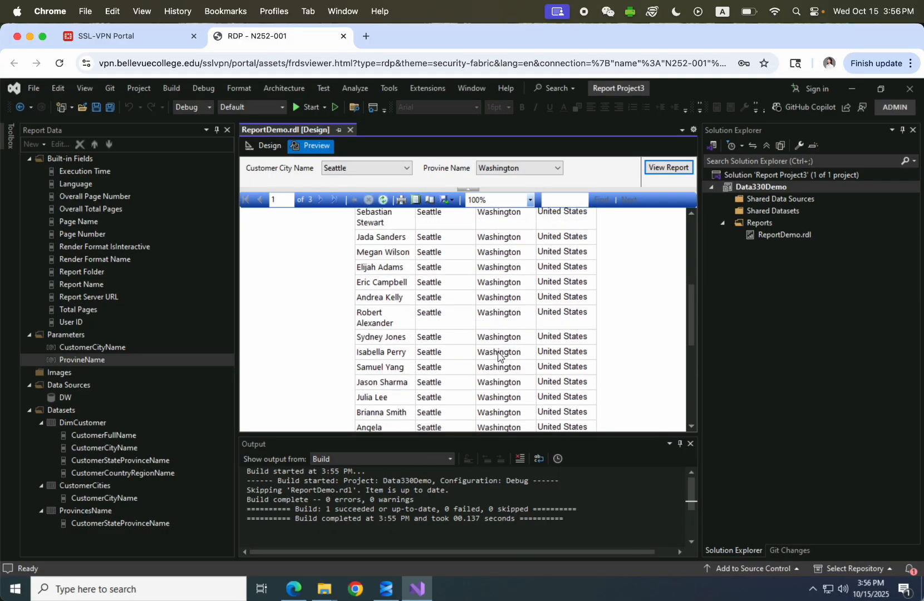